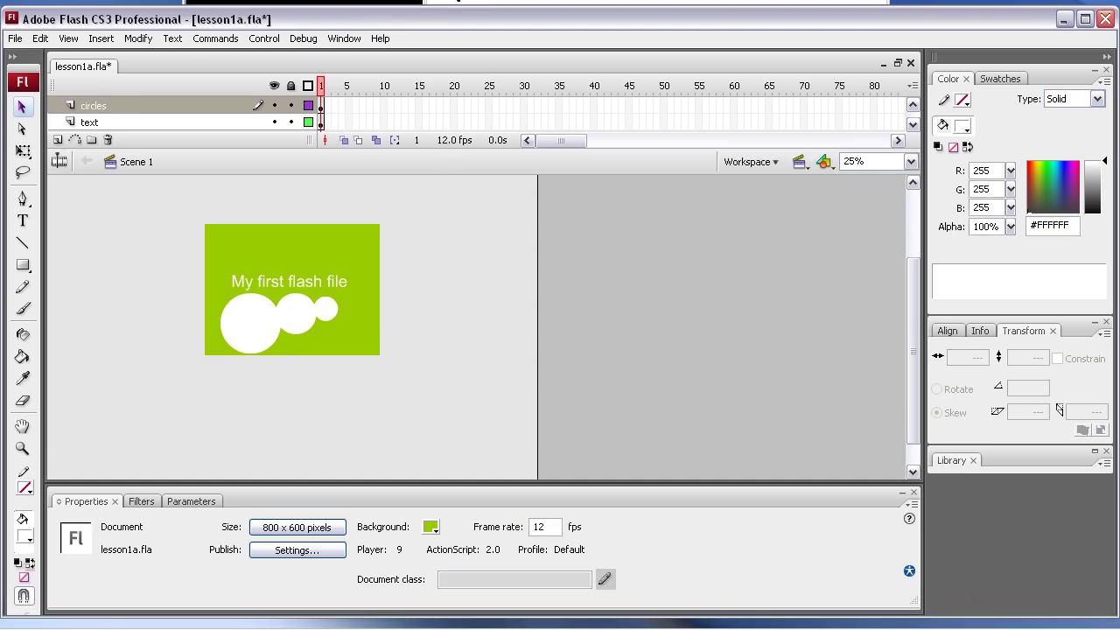
Zoom the green stage from 25% to 50% and select the 'My first flash file' title.
drag(448, 0, 455, 0)
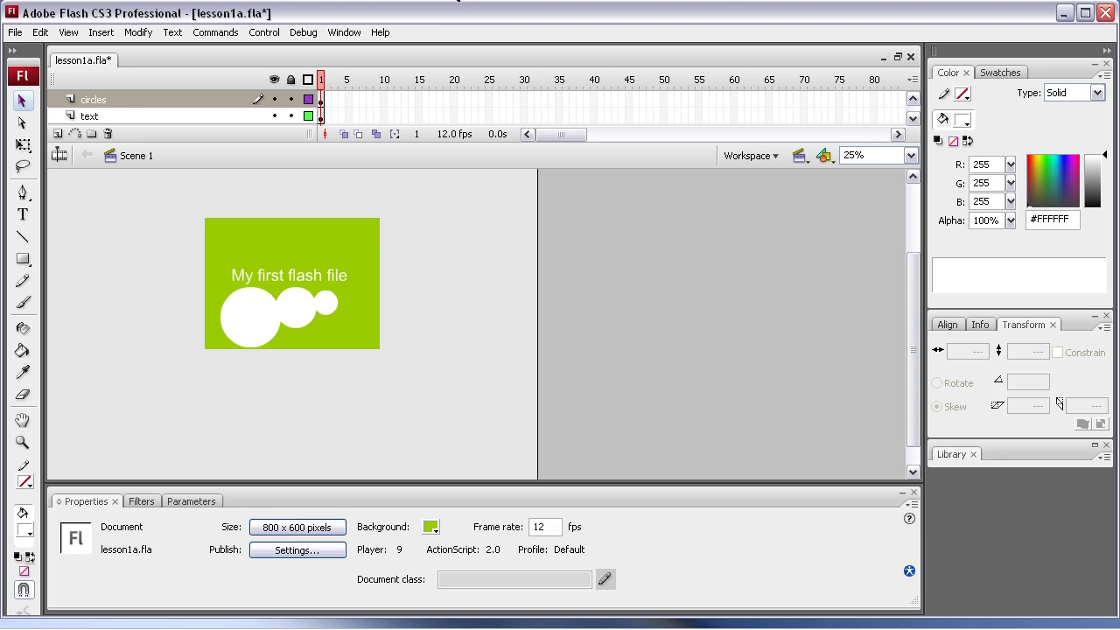
click(310, 285)
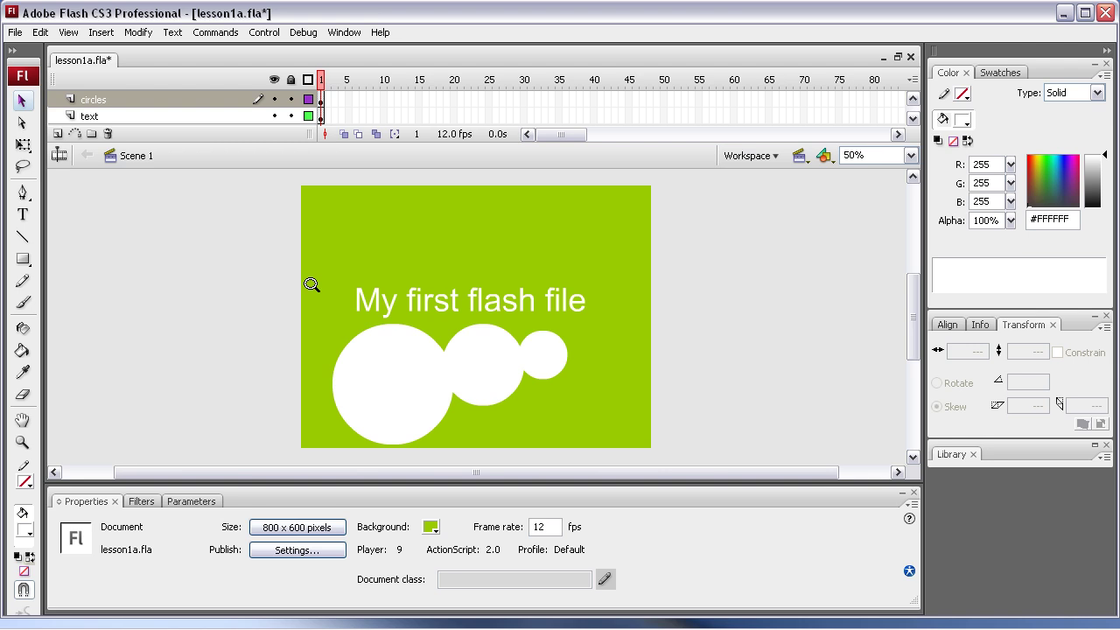
click(468, 297)
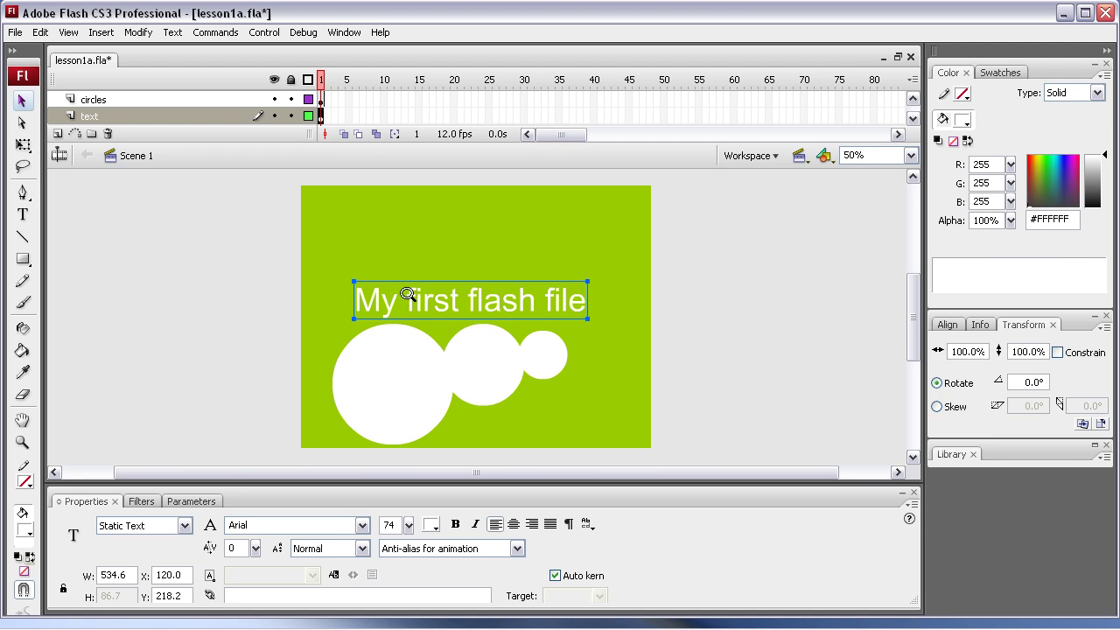
Drag the title to the top of the stage (Y 42.2) and make the timeline panel taller.
drag(420, 298, 425, 218)
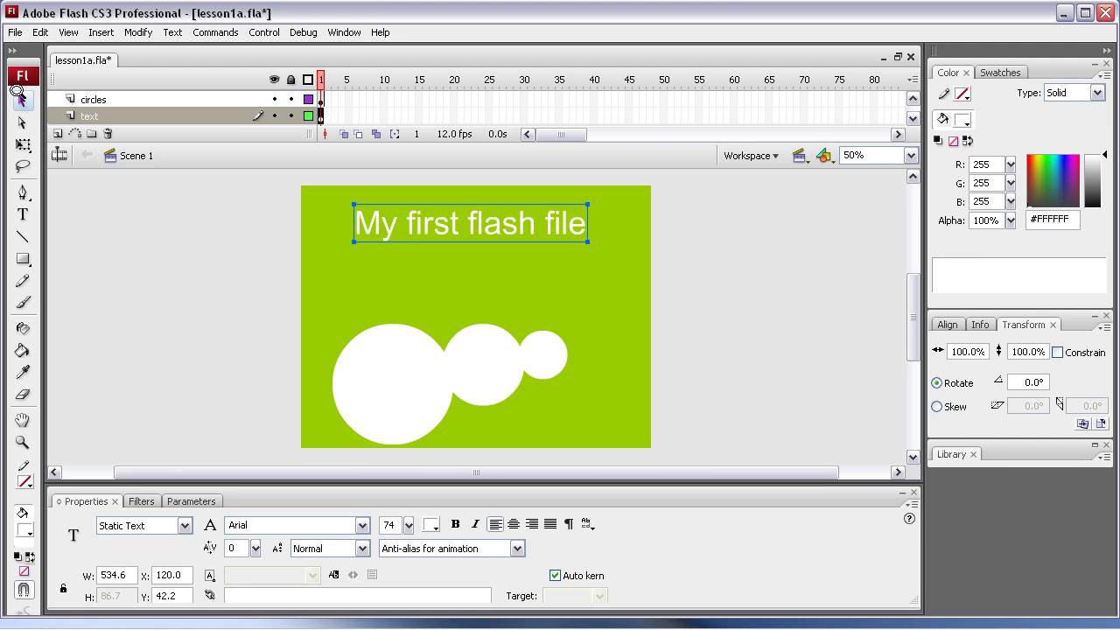
click(18, 95)
drag(283, 141, 283, 175)
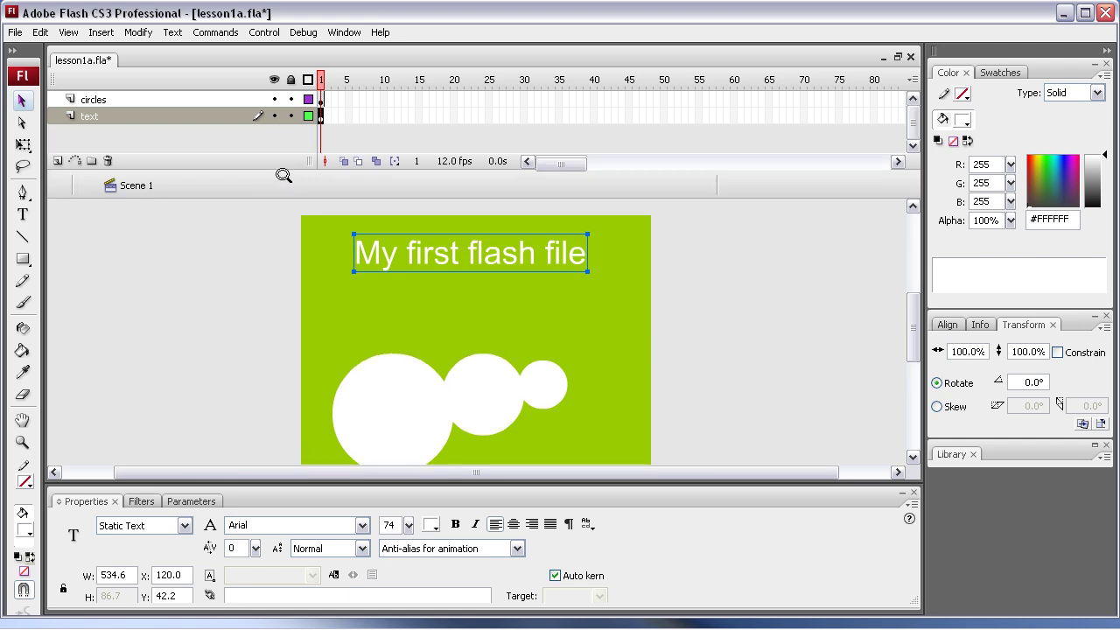
Insert frames on the text layer through frame 12 via Insert > Timeline > Frame.
click(394, 112)
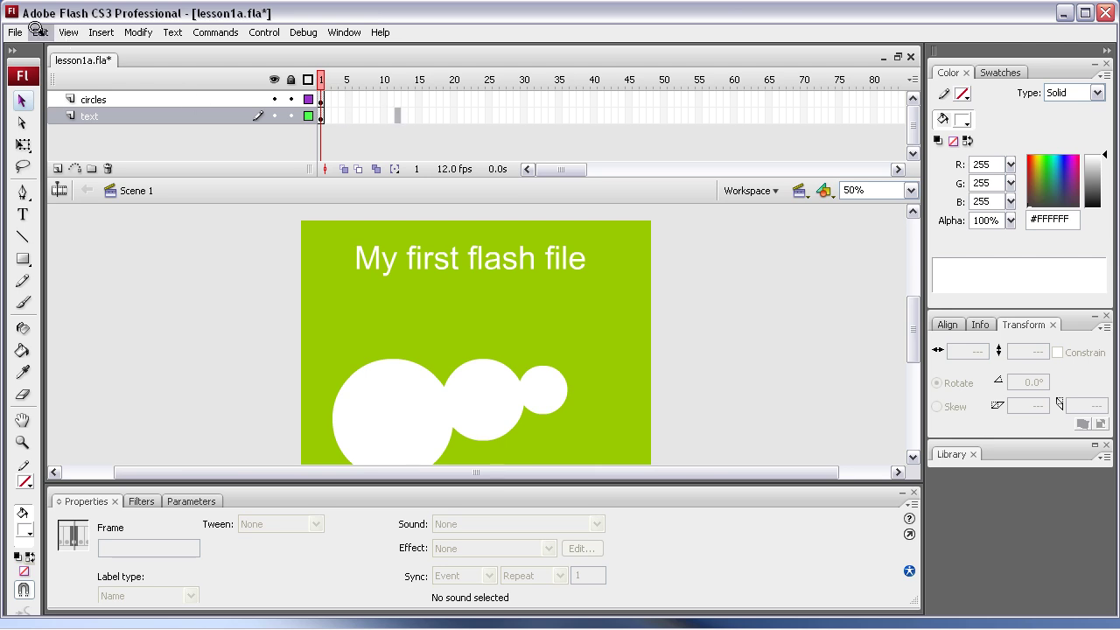
click(93, 26)
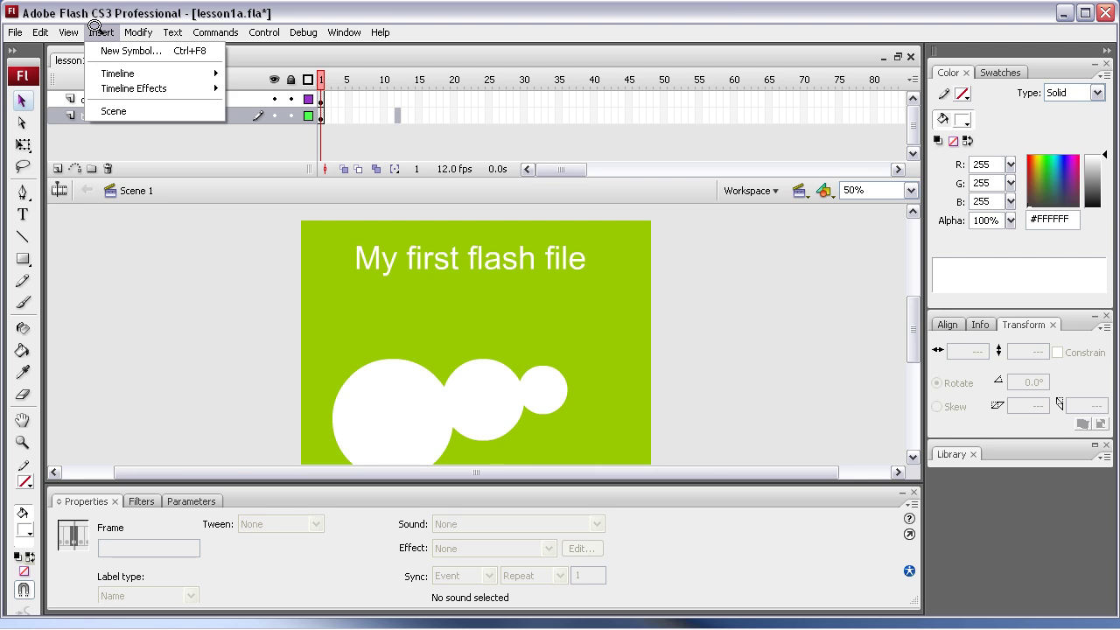
mouse_move(133, 23)
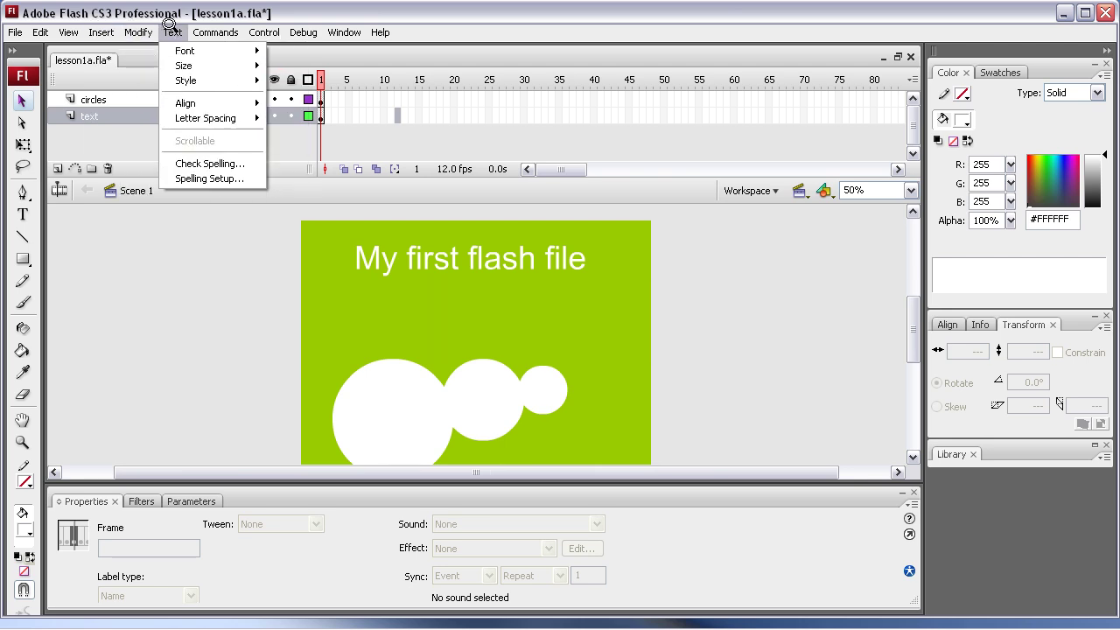
mouse_move(29, 30)
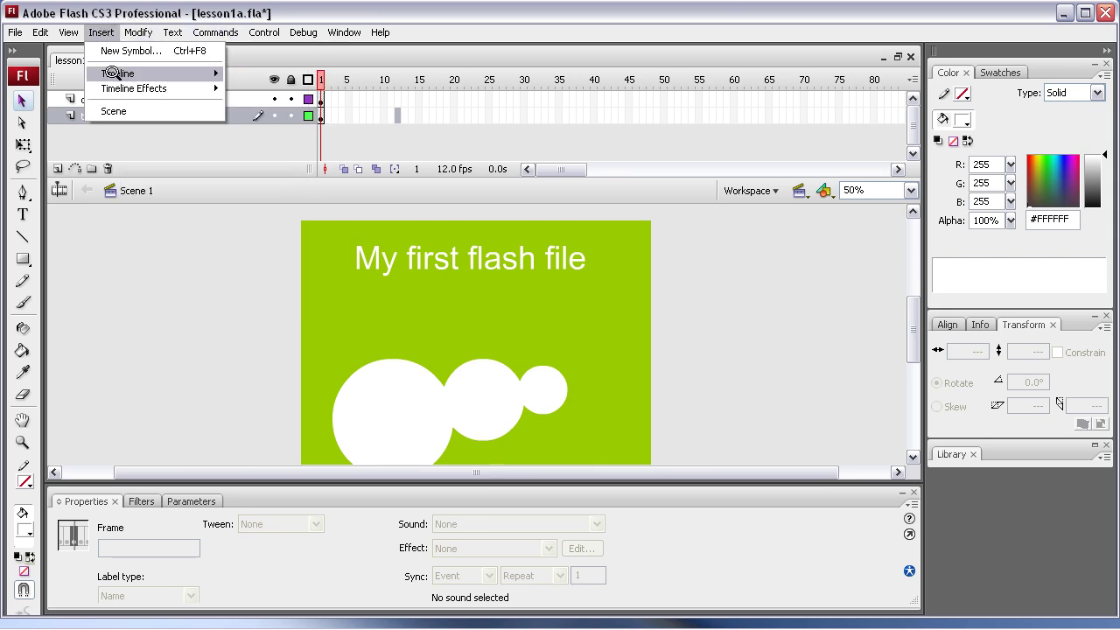
mouse_move(113, 73)
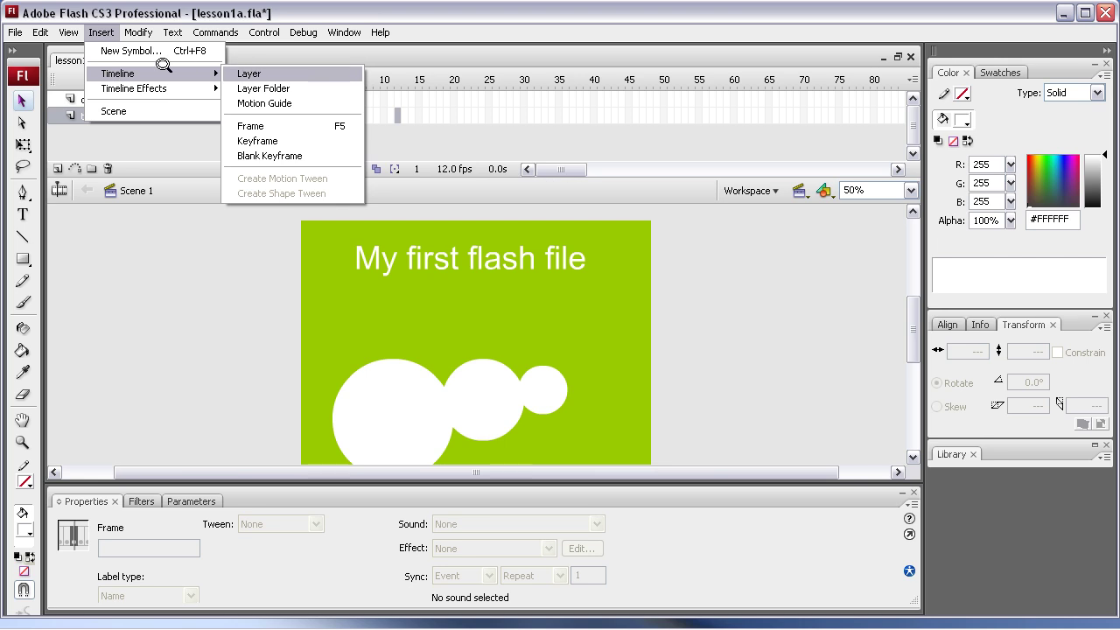
click(248, 125)
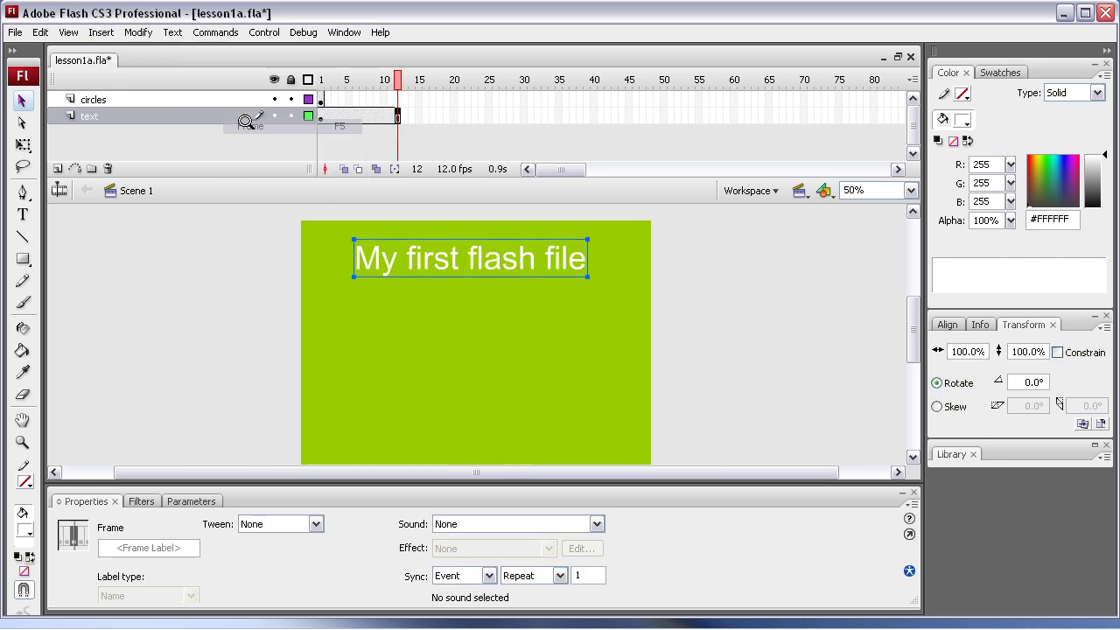
Preview the extended text layer and select frame 7 of it.
click(376, 113)
key(Return)
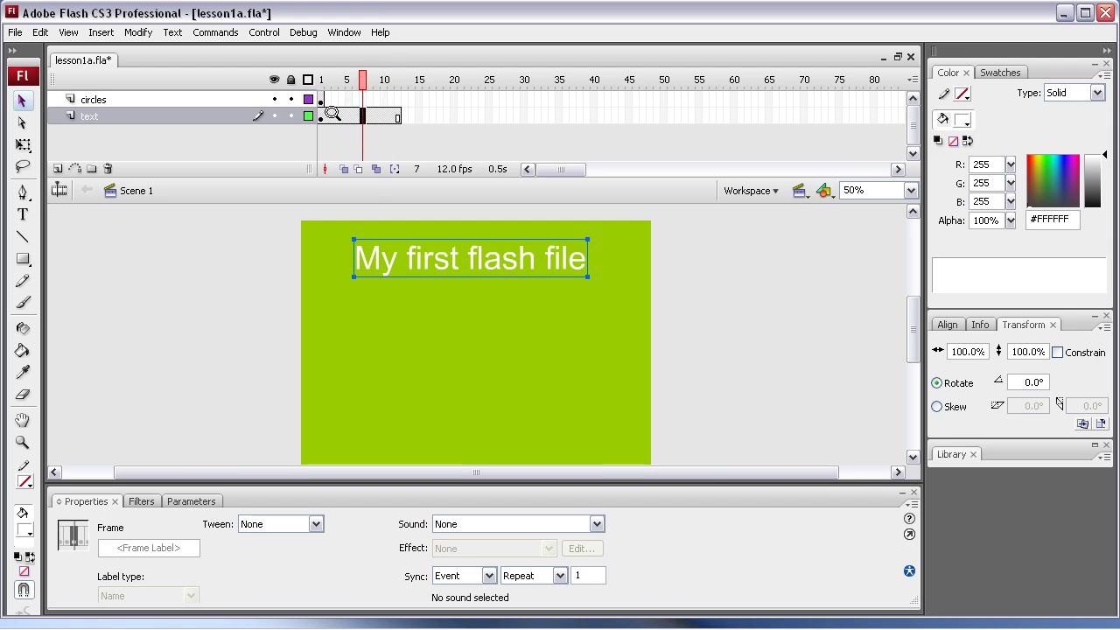
click(370, 114)
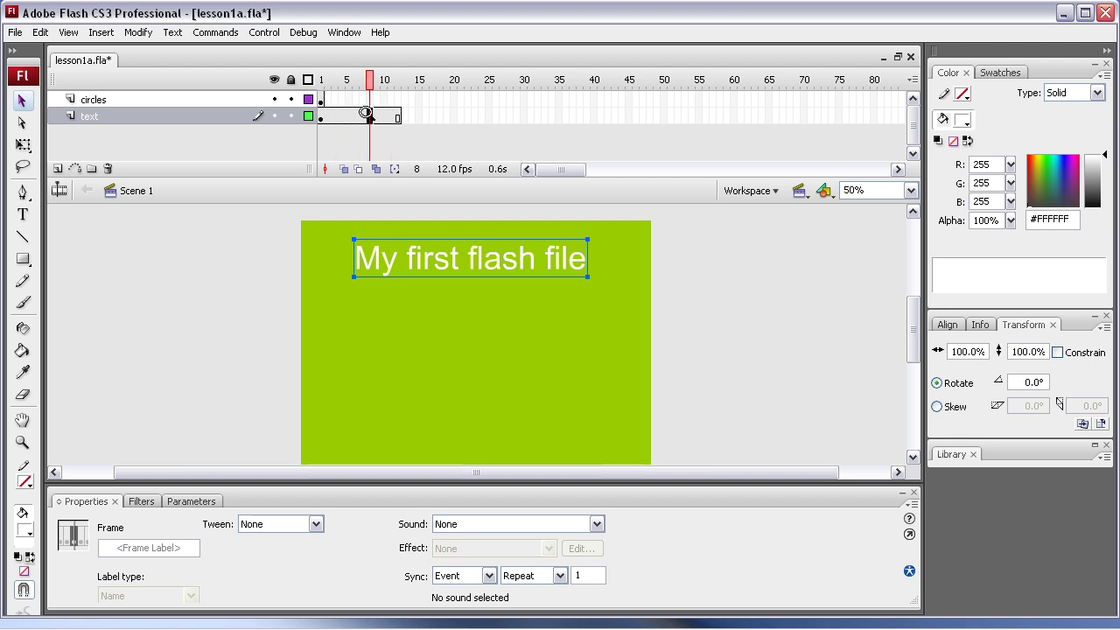
click(232, 116)
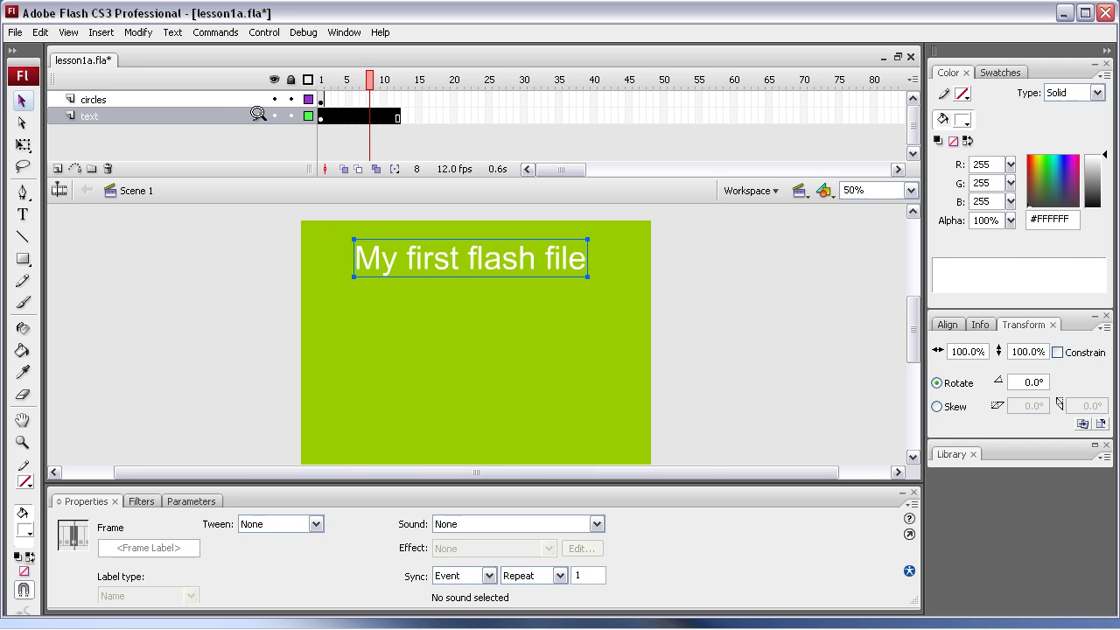
click(354, 112)
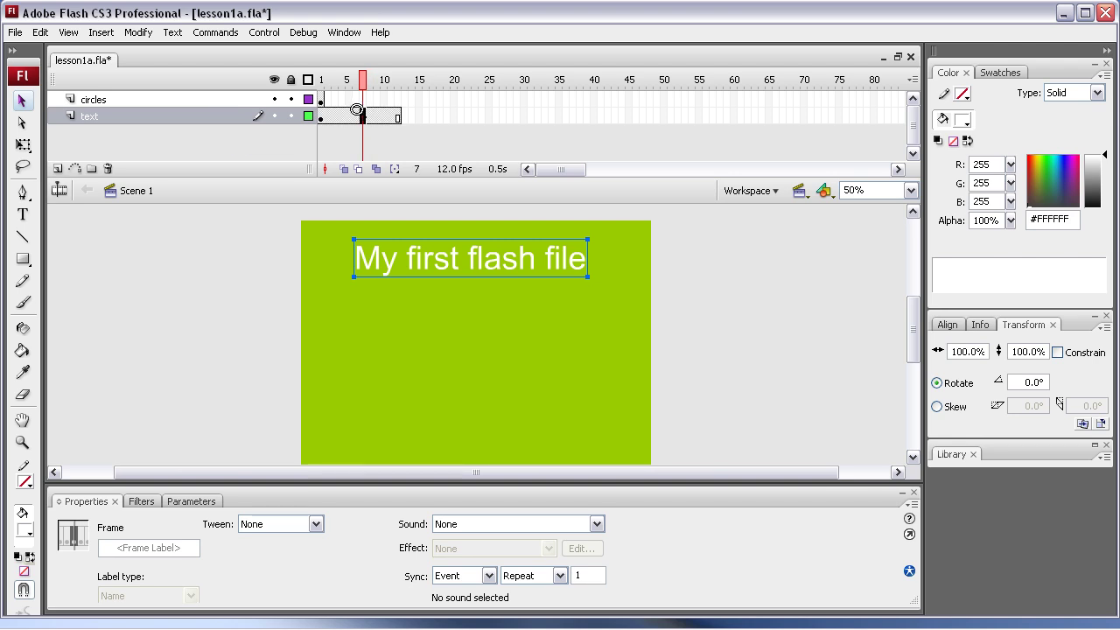
Create a motion tween on the text layer and check it from frame 1.
right_click(358, 107)
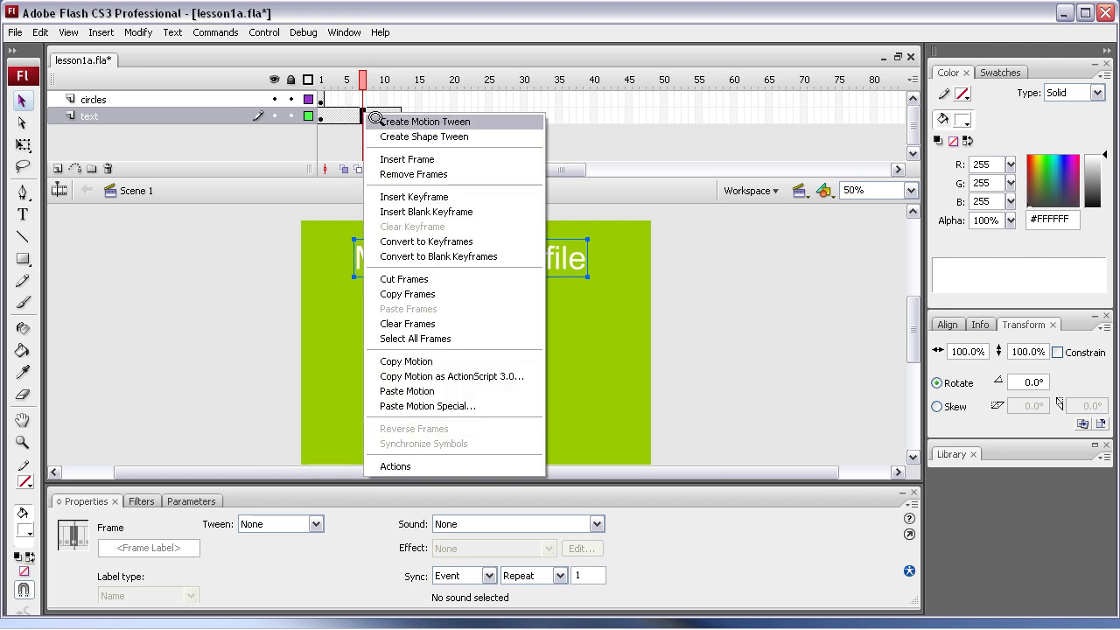
click(376, 120)
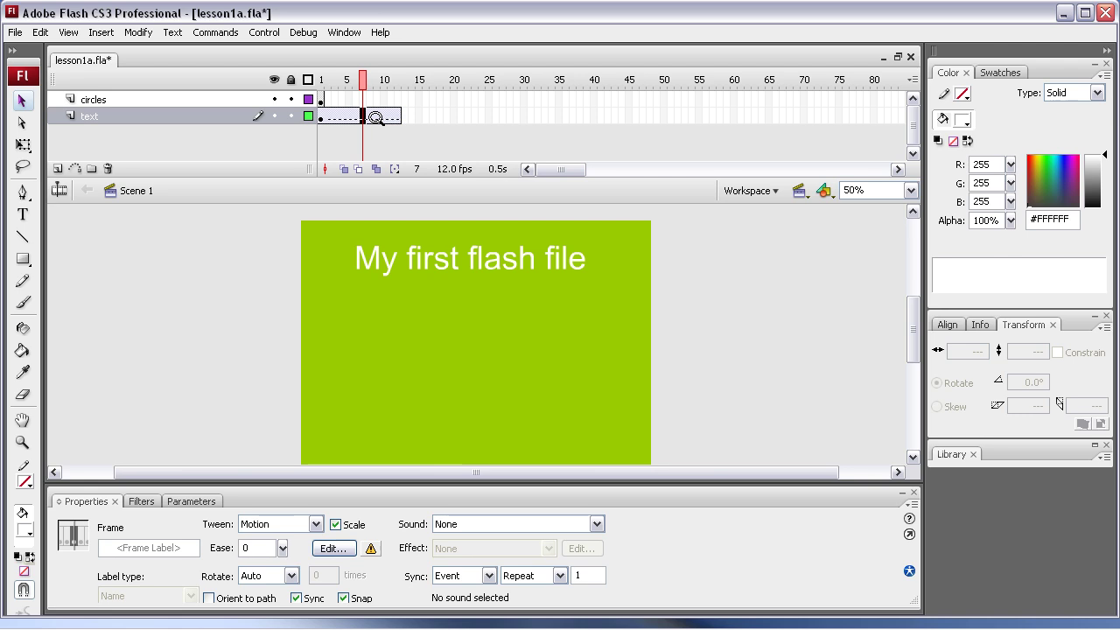
click(320, 99)
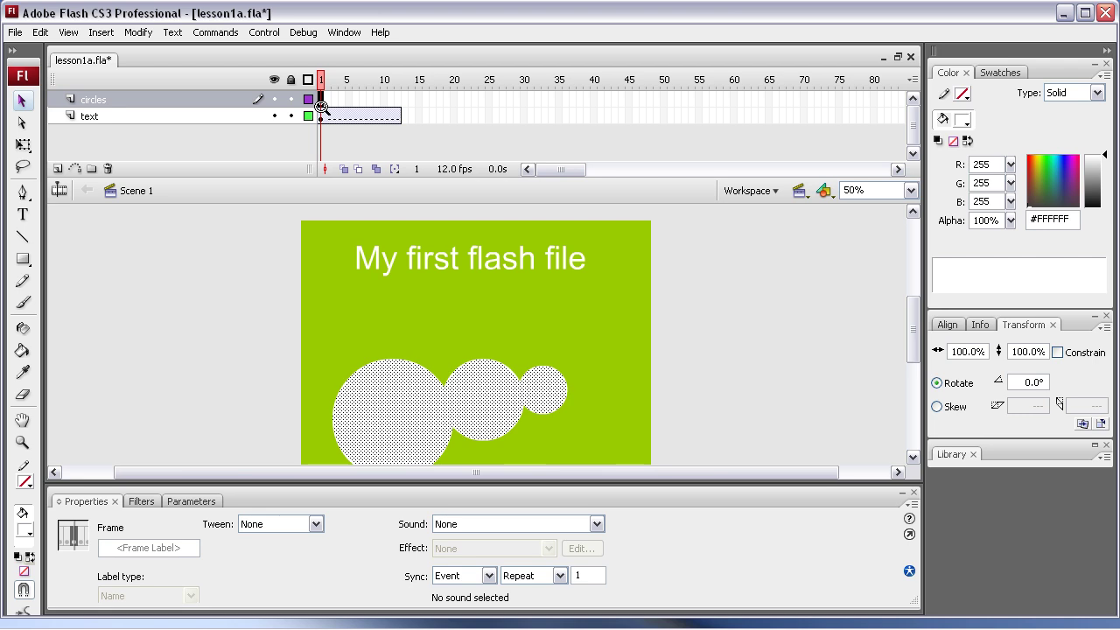
click(325, 115)
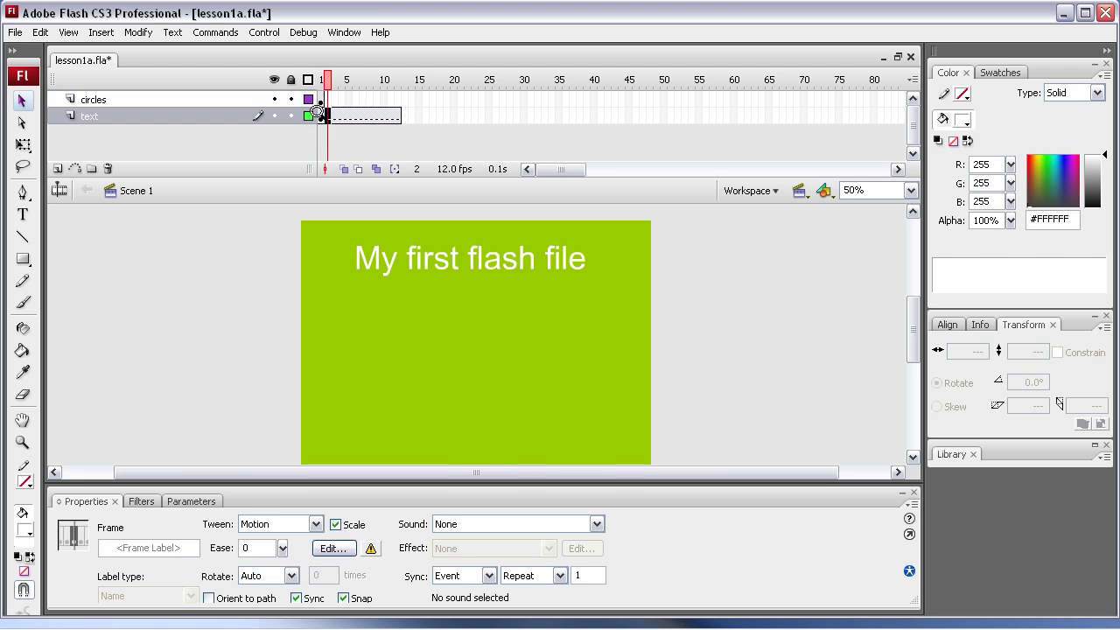
click(317, 115)
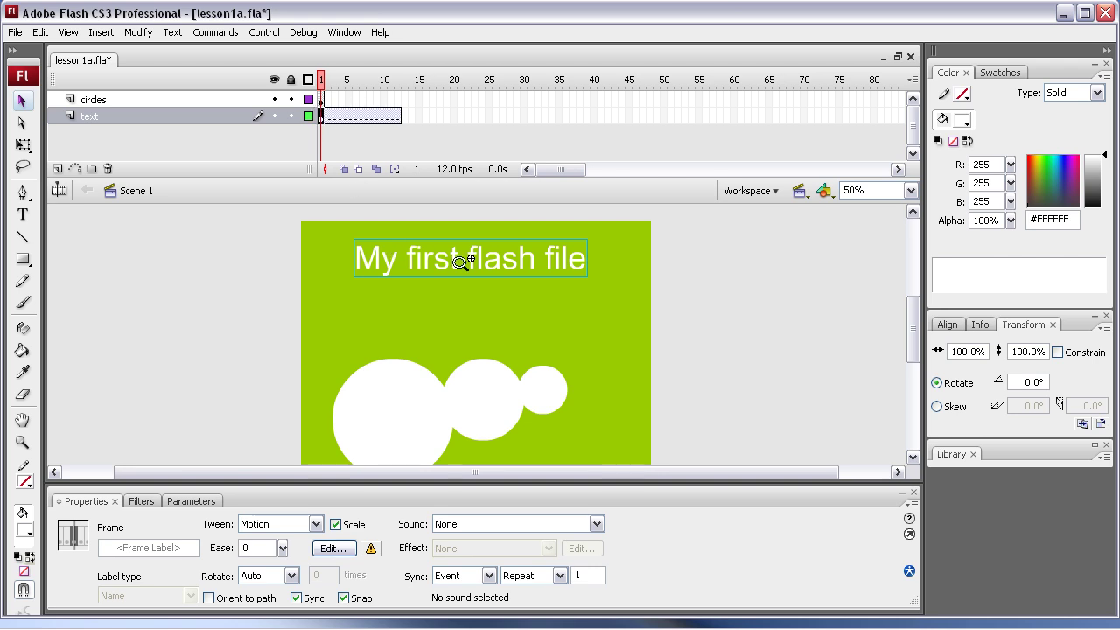
Insert a keyframe at frame 12 of the text layer, then return to frame 1.
click(392, 111)
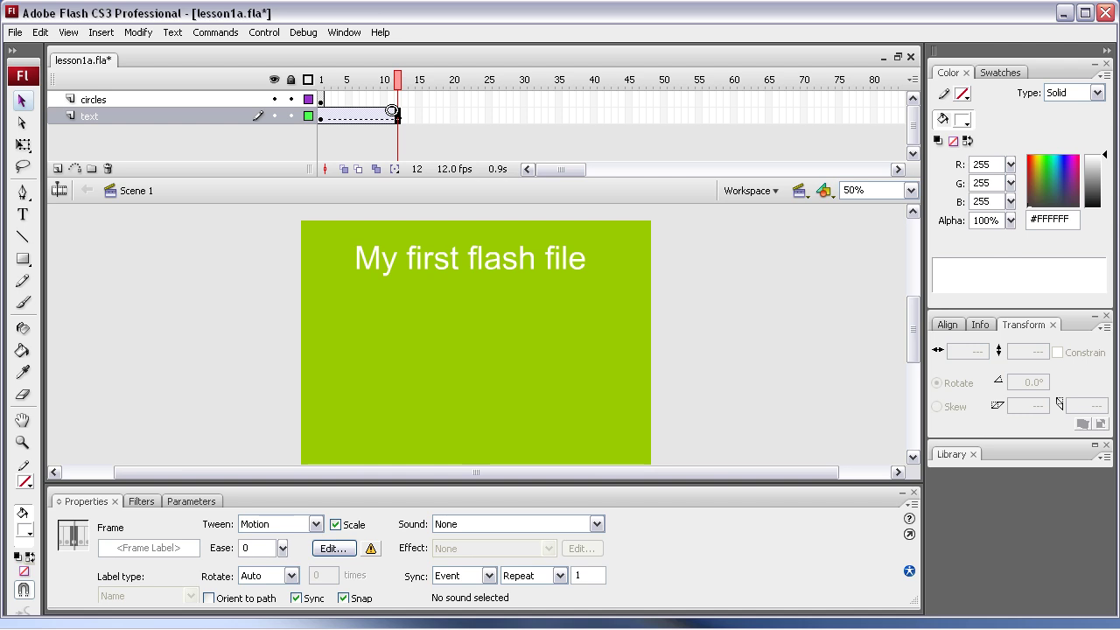
right_click(392, 112)
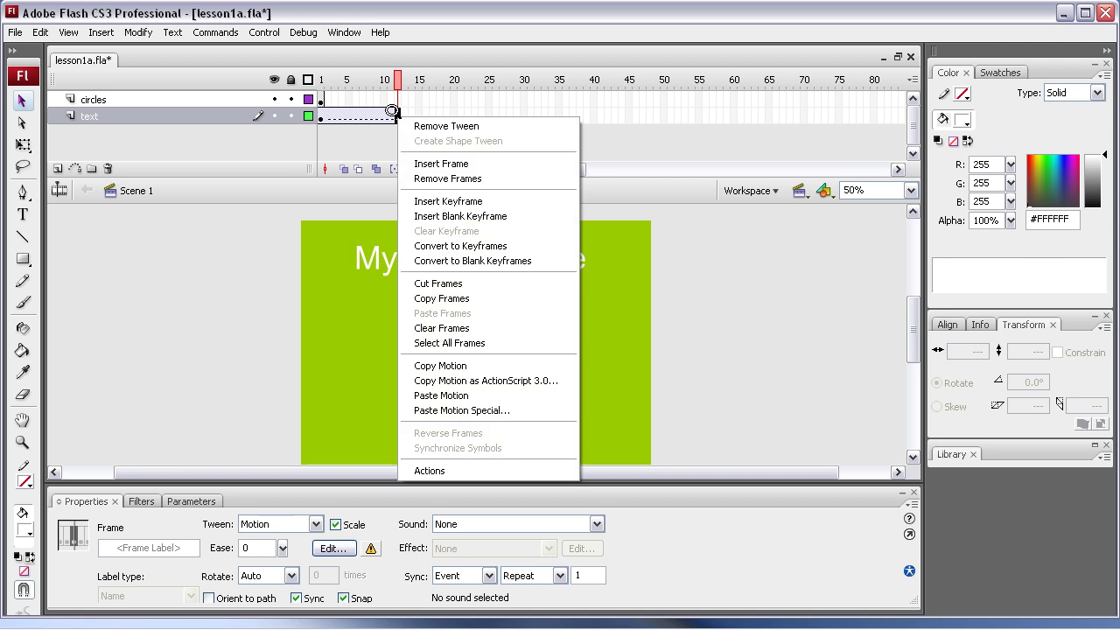
click(429, 200)
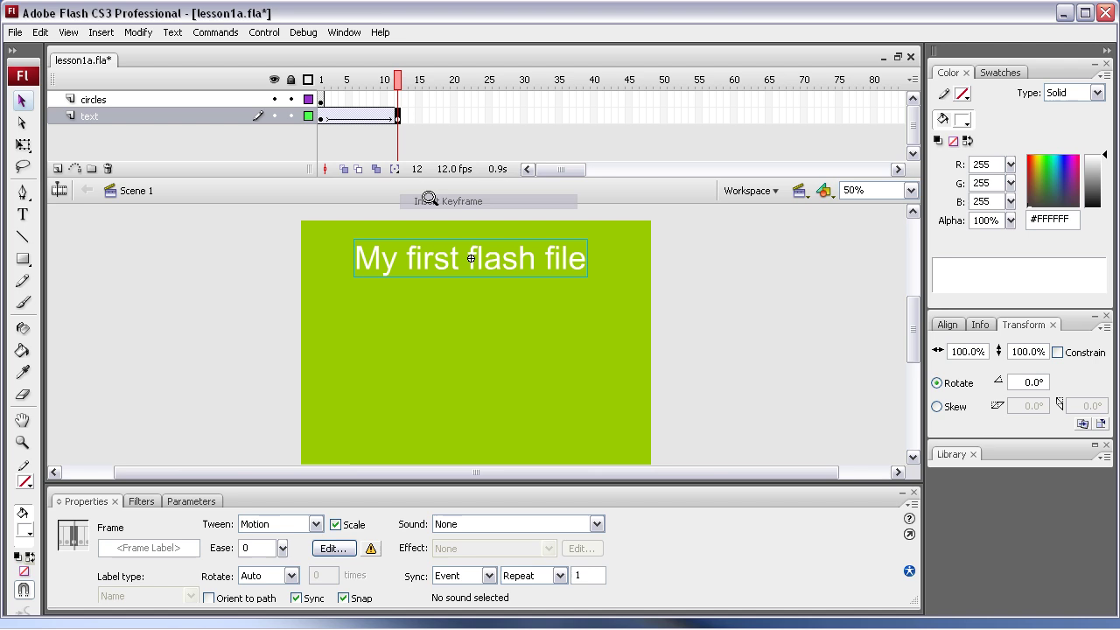
click(317, 116)
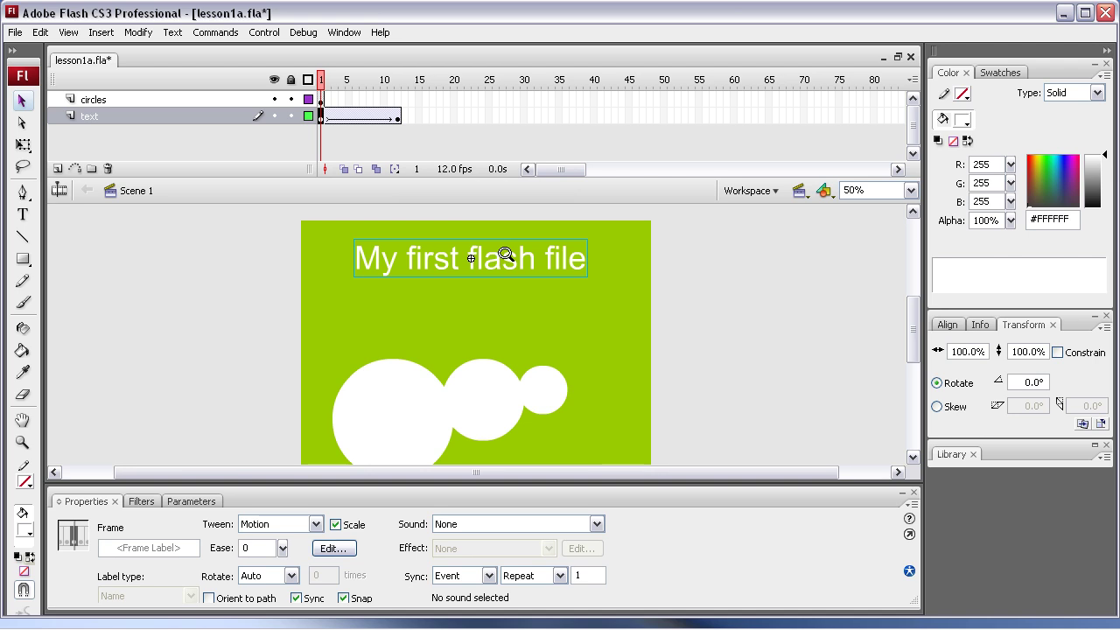
Move the title off the stage's left side at frame 1 and extend the circles layer to frame 12.
drag(506, 255, 215, 259)
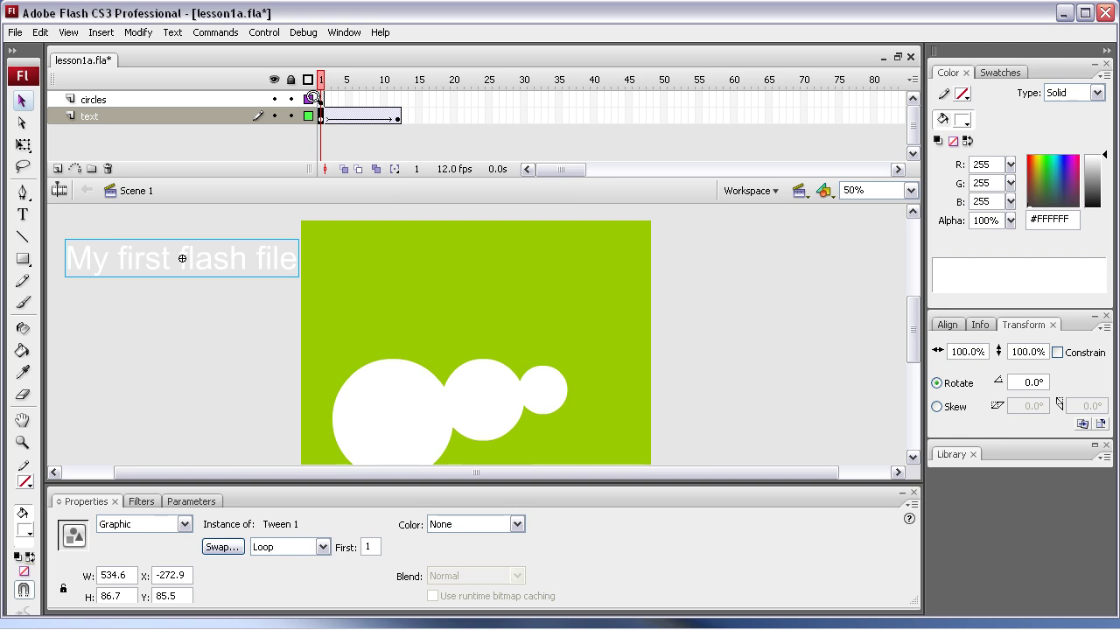
click(395, 93)
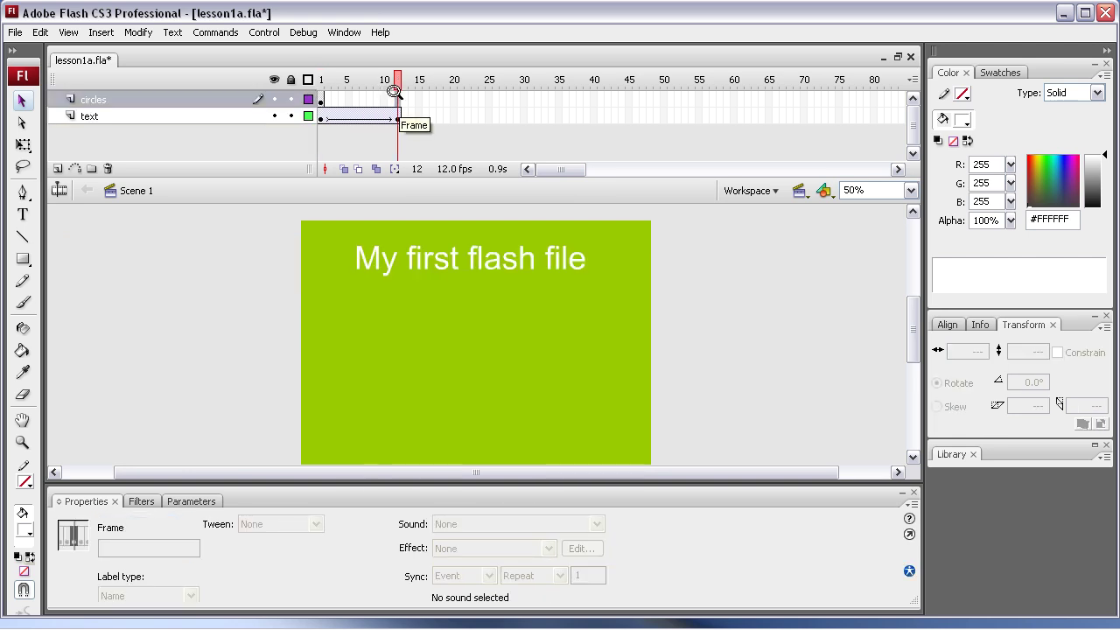
right_click(395, 93)
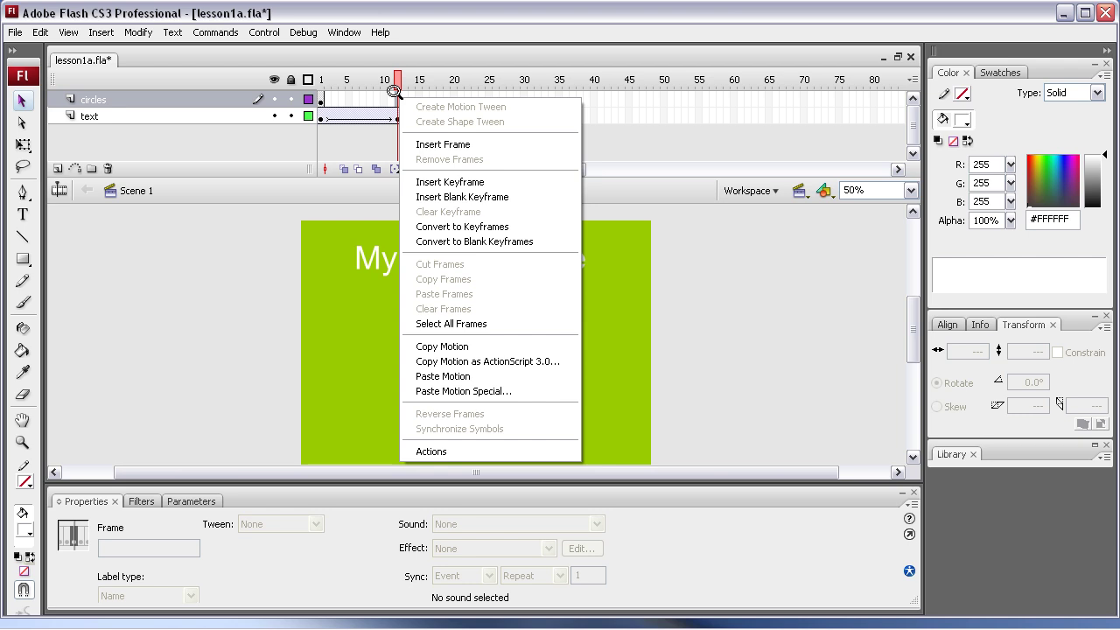
click(421, 143)
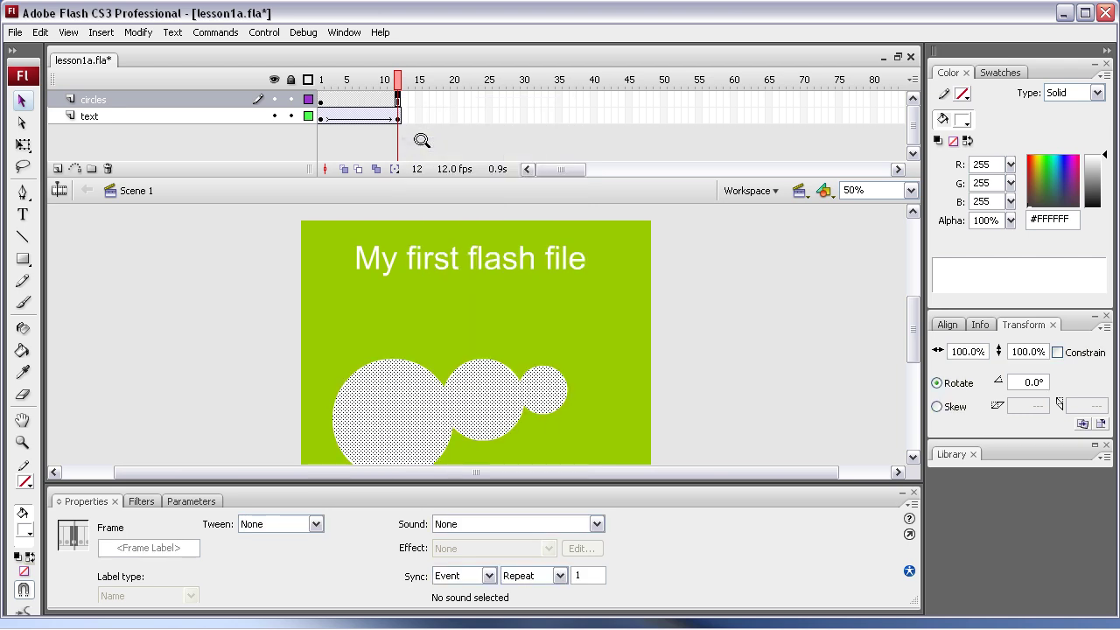
click(314, 112)
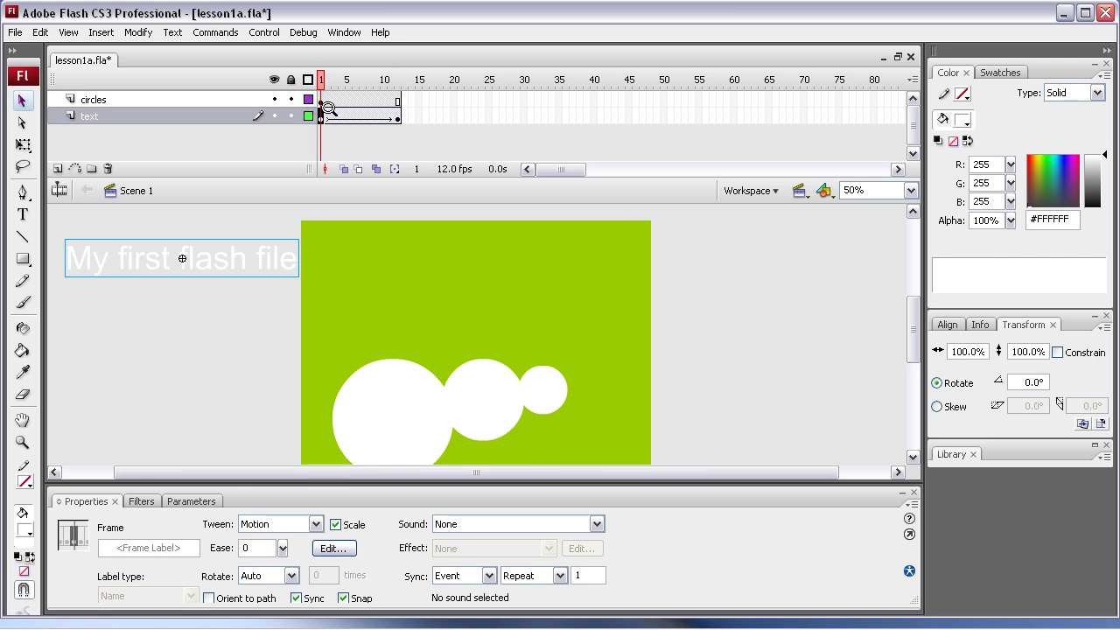
Preview the title sliding in, then select the text tween at frame 12.
key(Return)
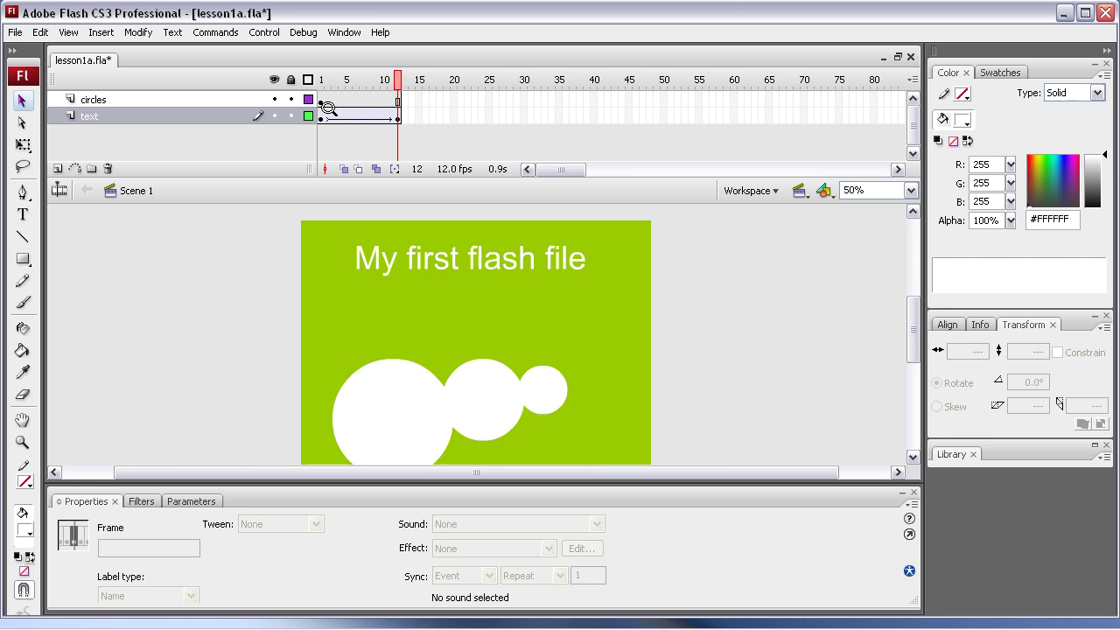
click(317, 114)
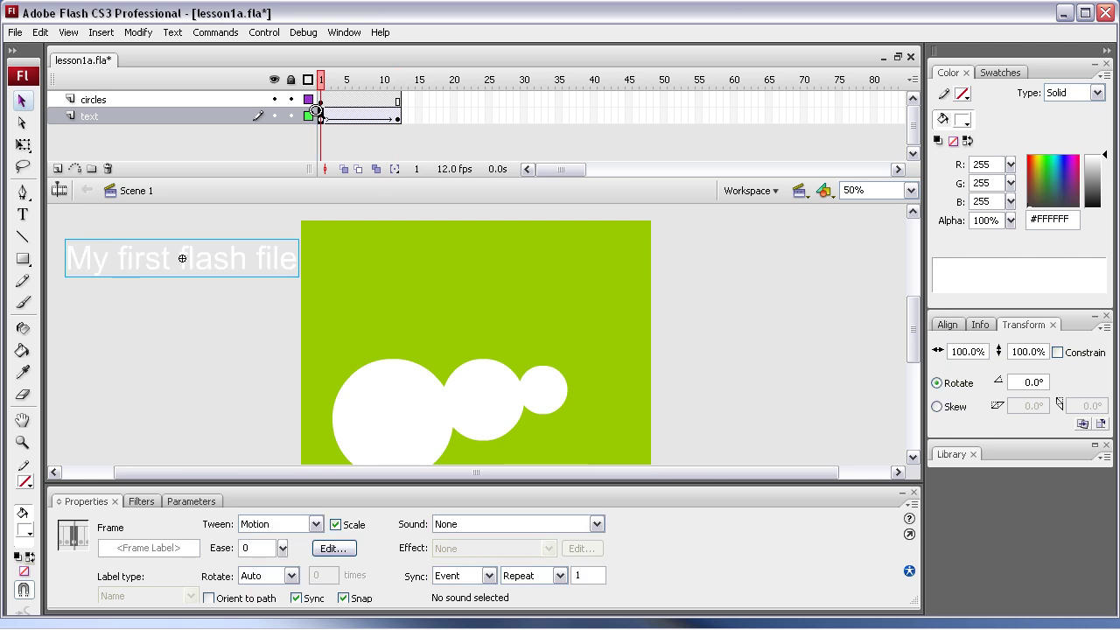
click(393, 115)
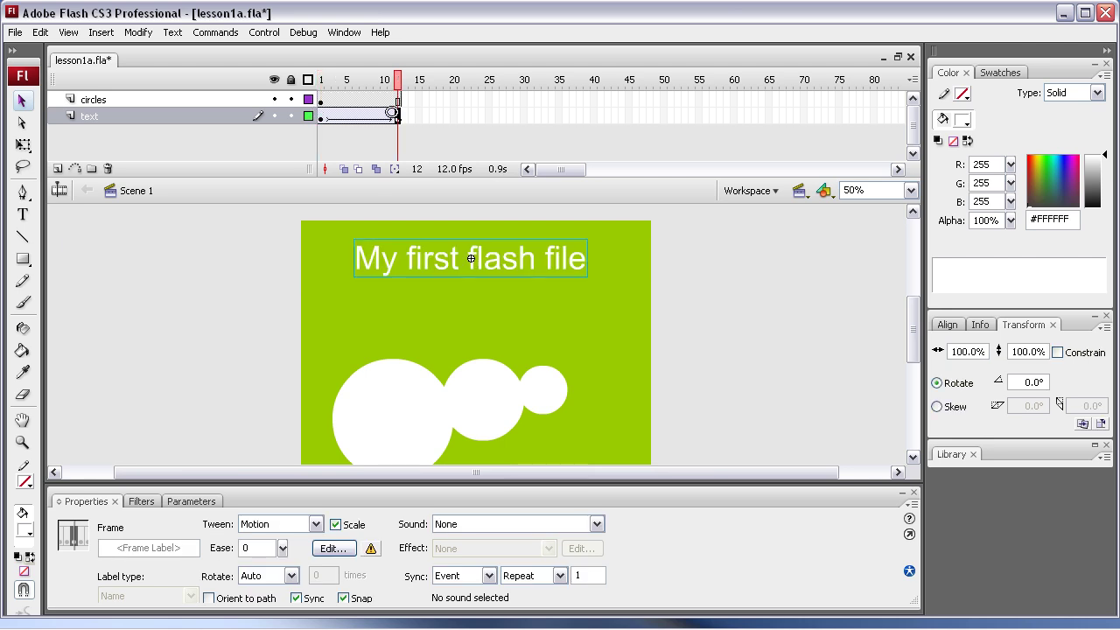
click(414, 253)
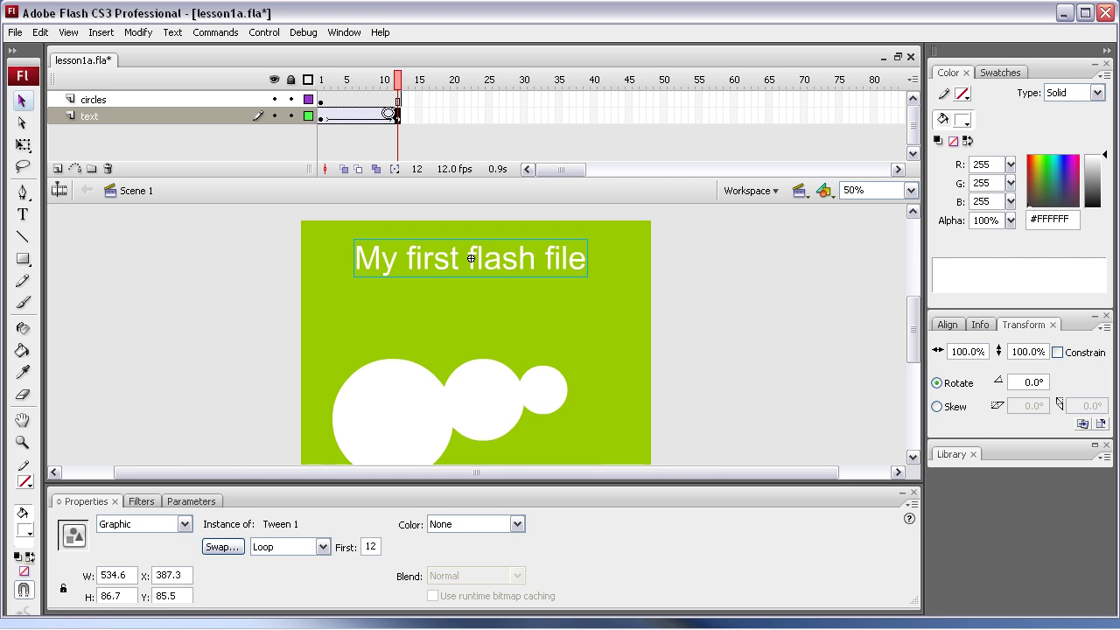
click(392, 114)
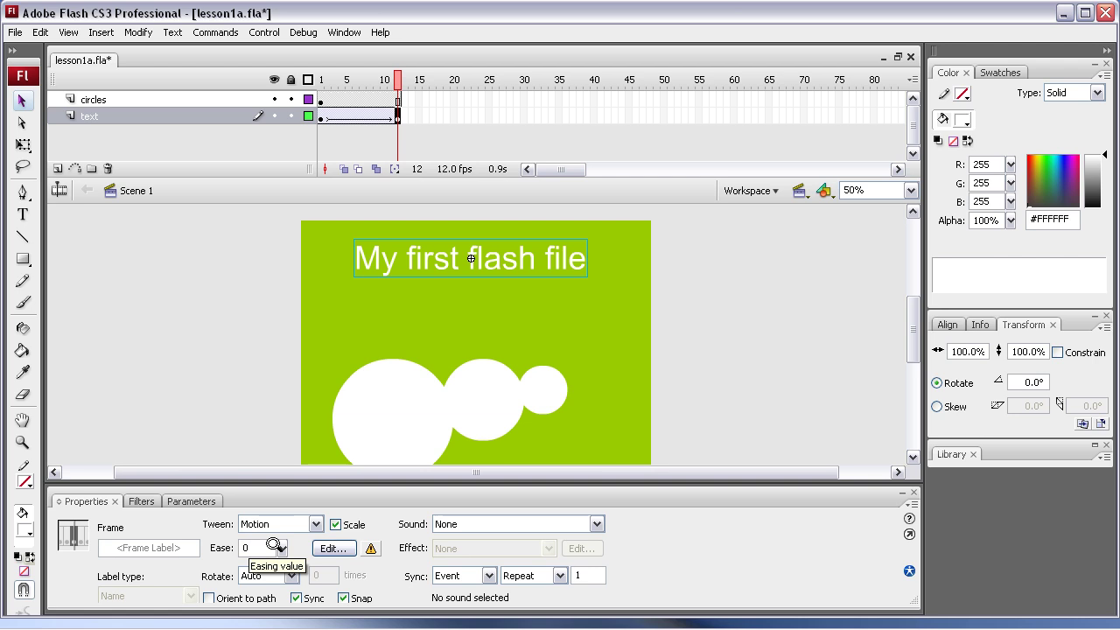
Try Ease values 100 and -80, settle on 100 out, and preview the slide-in.
drag(280, 548, 275, 483)
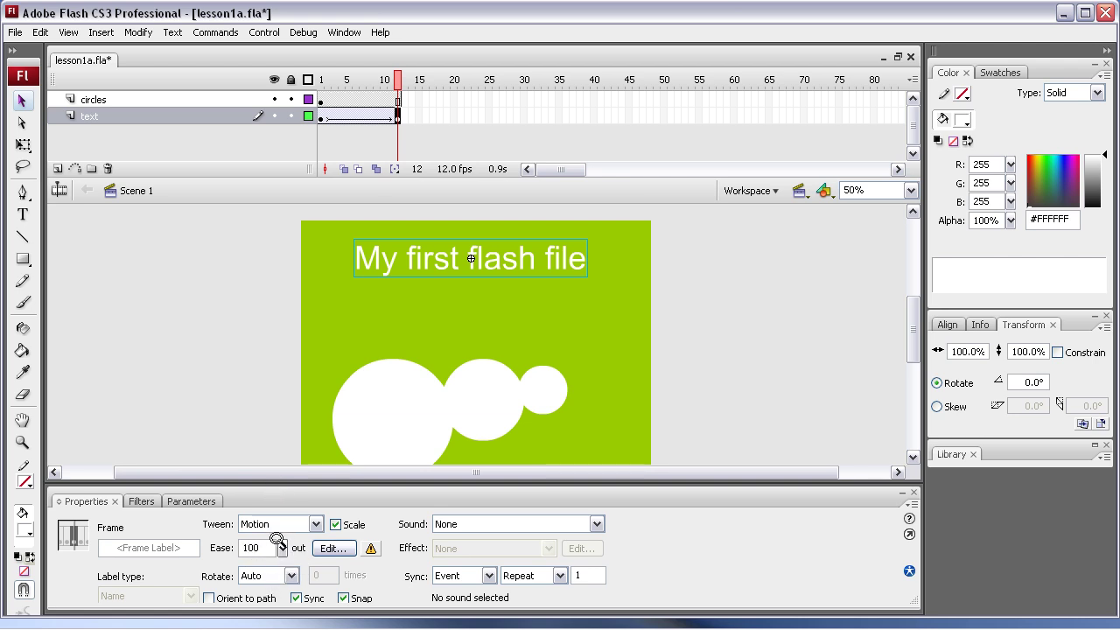
drag(281, 548, 268, 624)
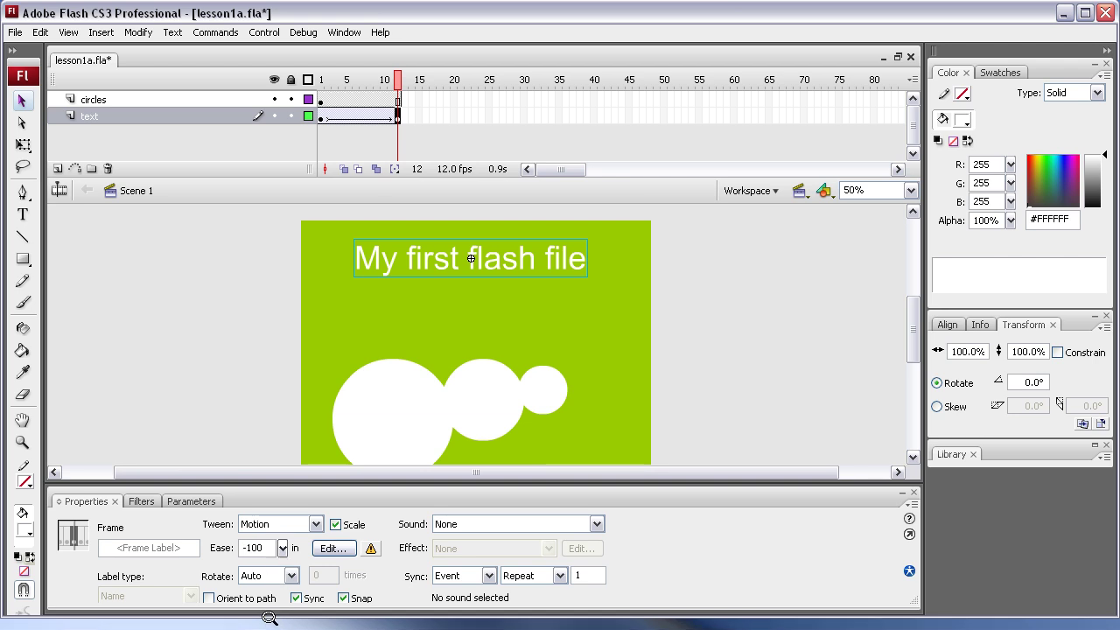
click(314, 114)
key(Return)
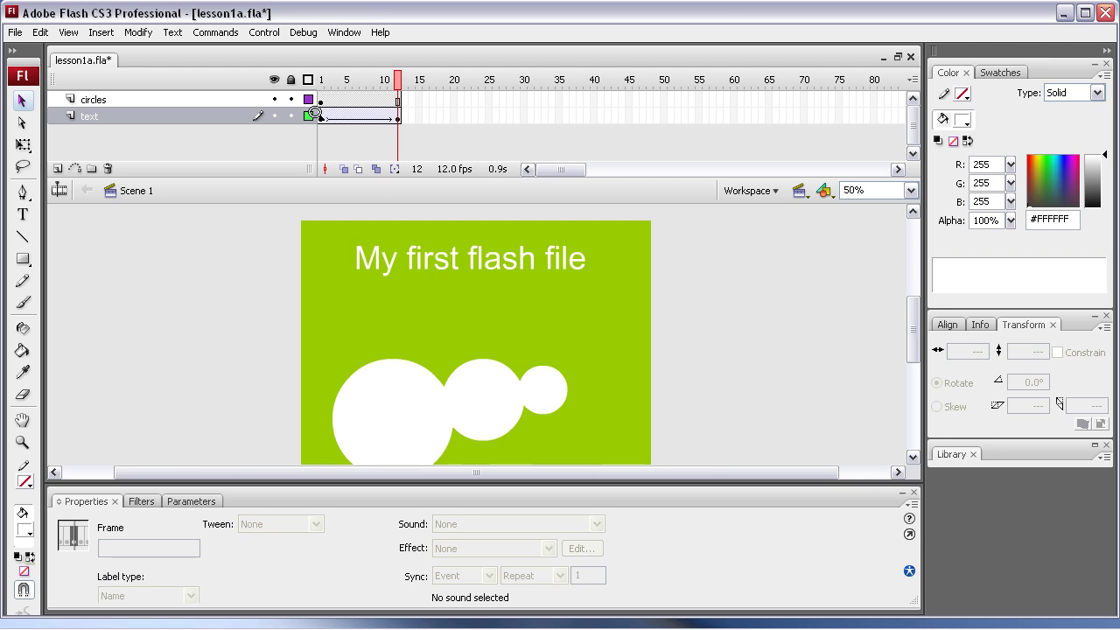
click(314, 115)
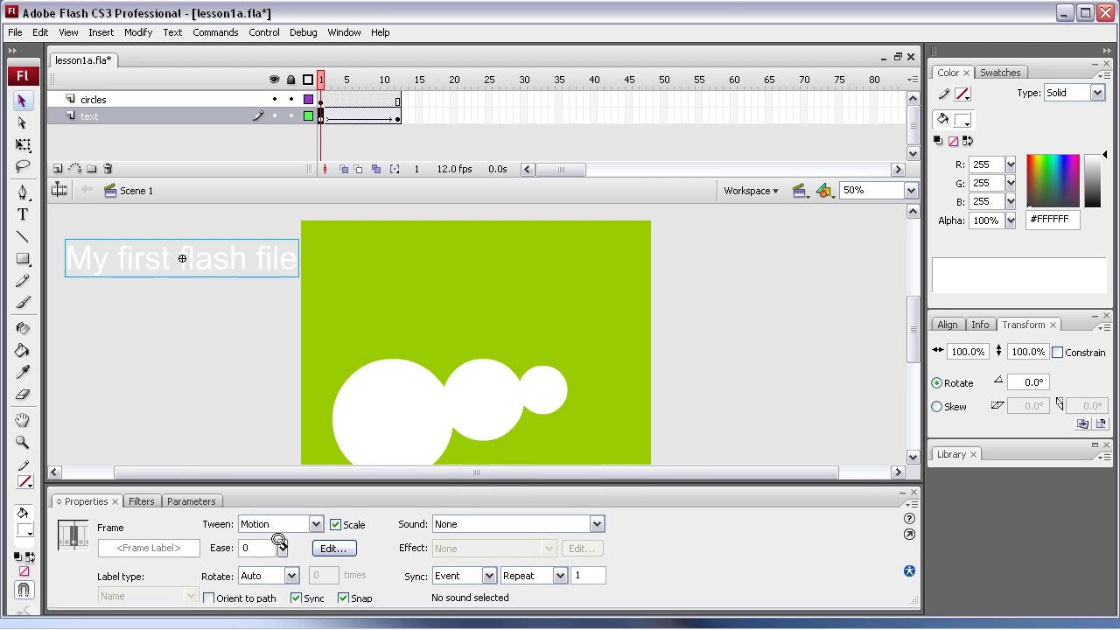
drag(280, 542, 281, 455)
key(Return)
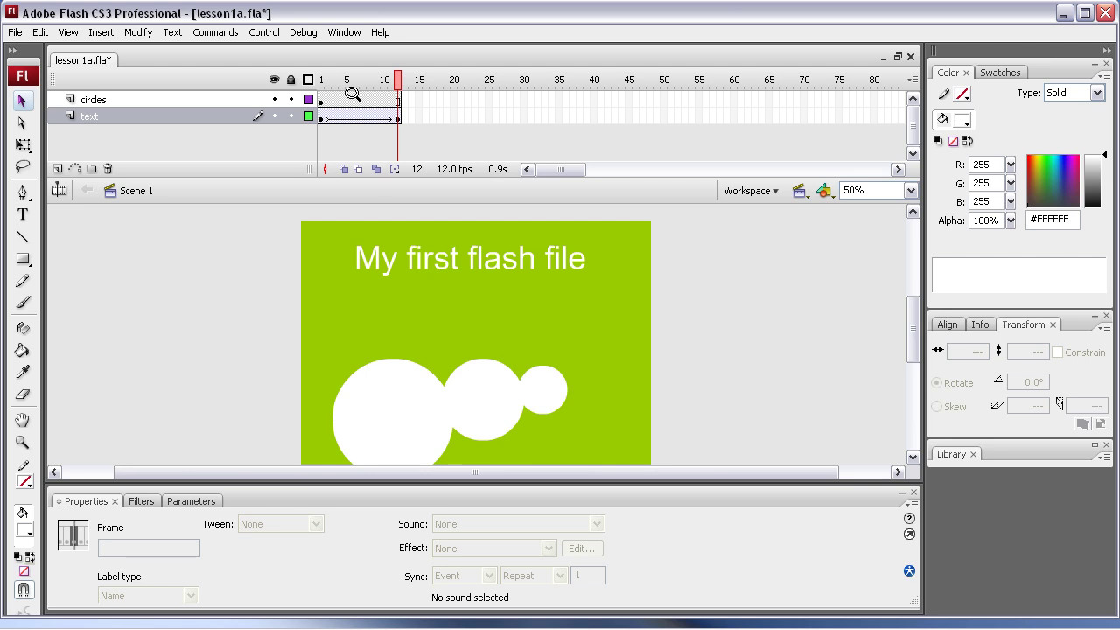
click(354, 98)
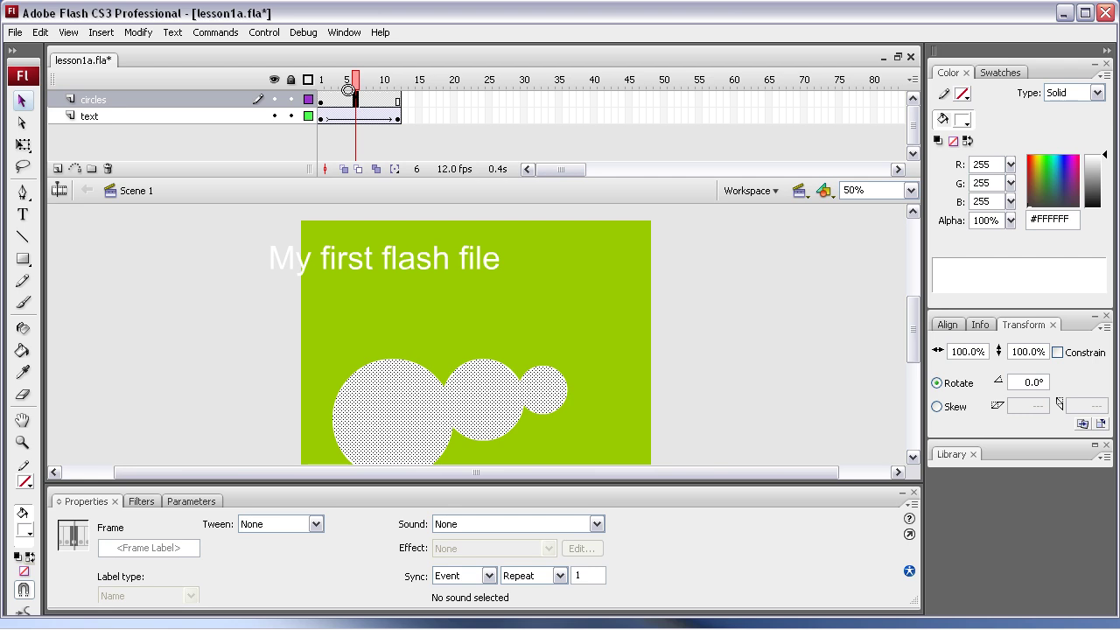
Add a motion tween to the circles layer with an F6 keyframe at frame 12.
right_click(348, 90)
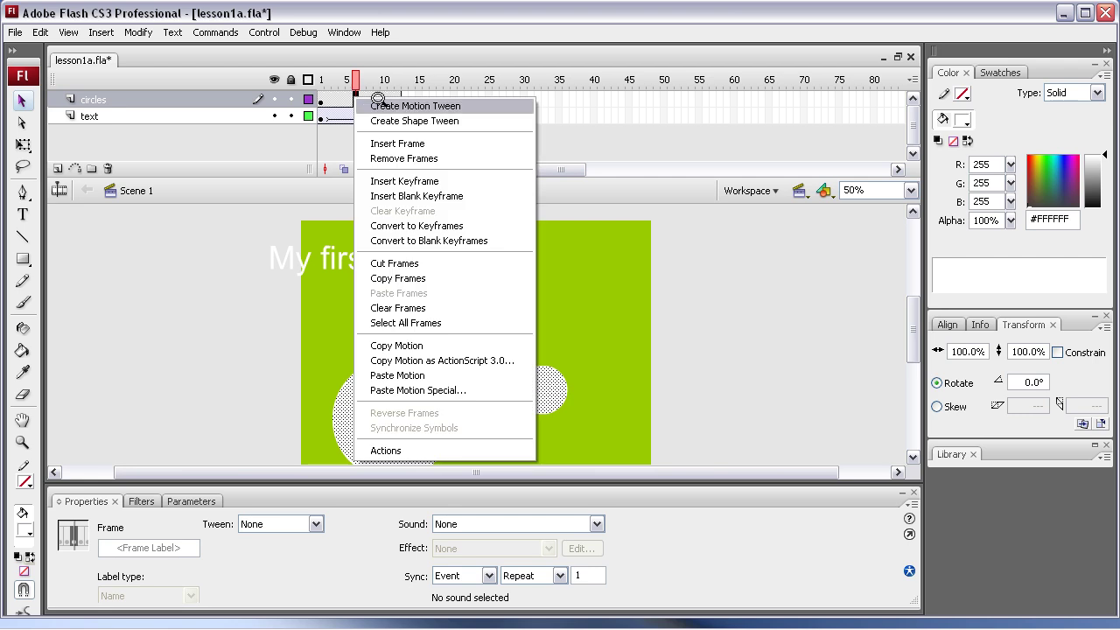
click(377, 104)
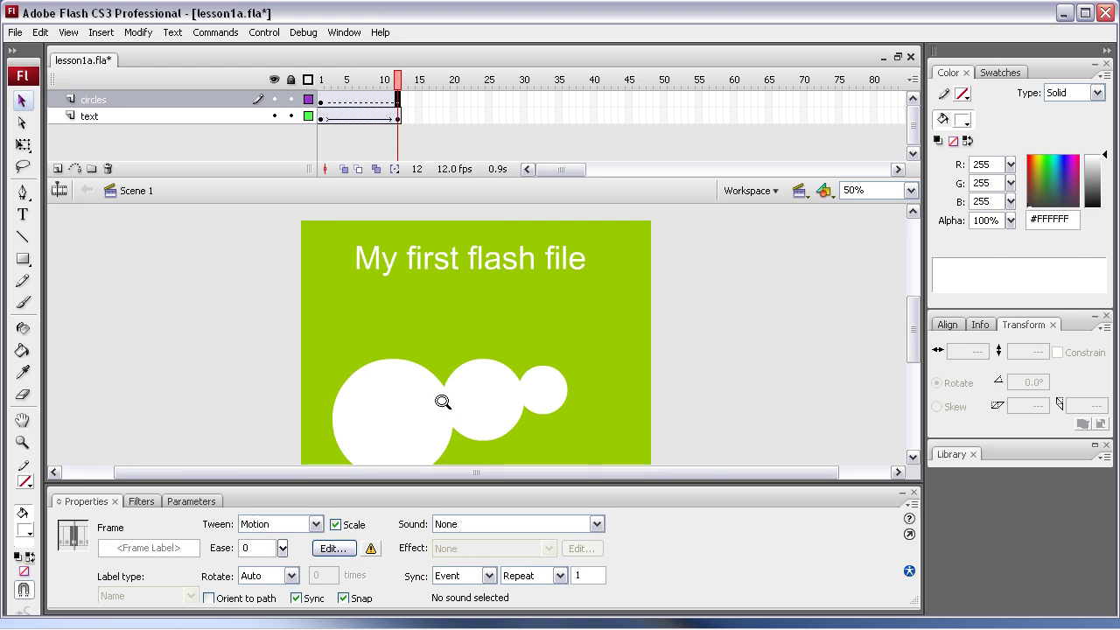
key(F6)
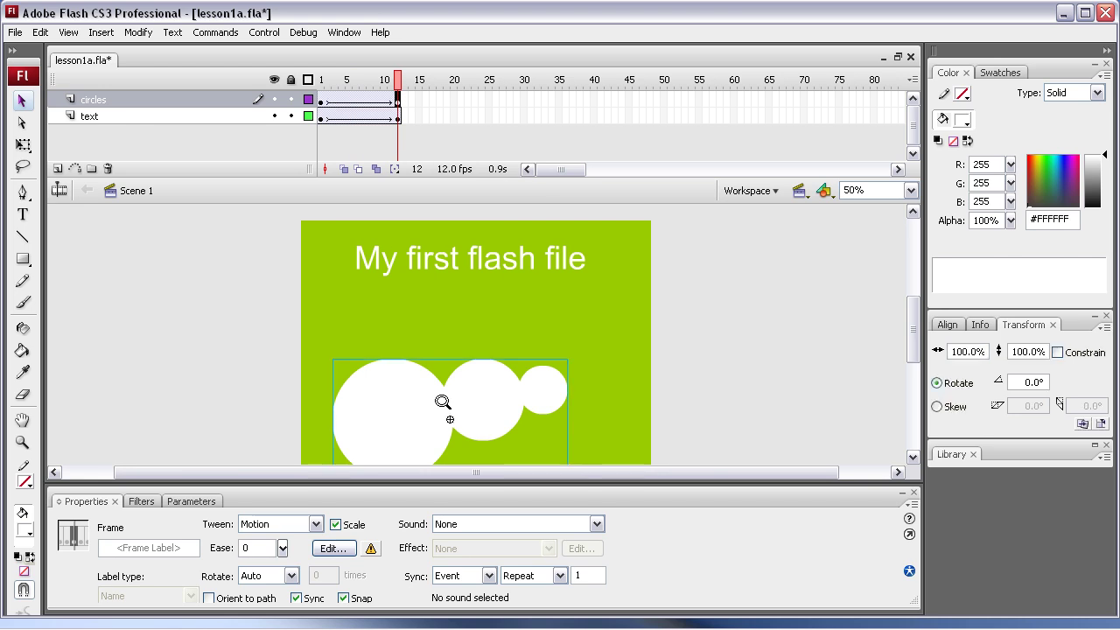
right_click(396, 99)
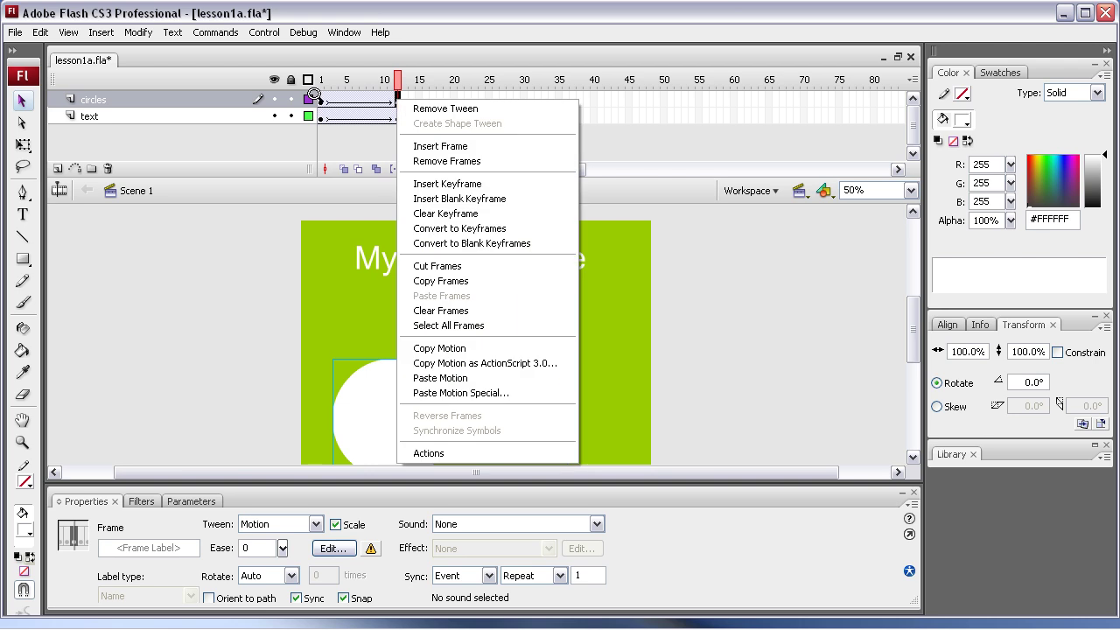
click(314, 95)
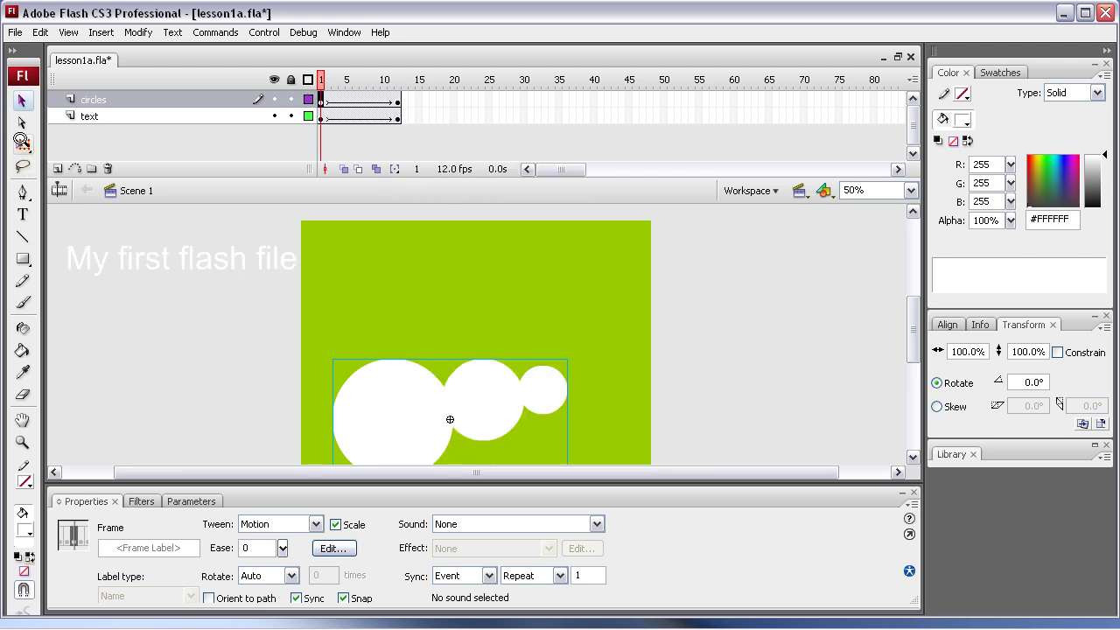
At frame 1, scale the circles to about 235.6% and rotate them 90° with Free Transform.
click(21, 142)
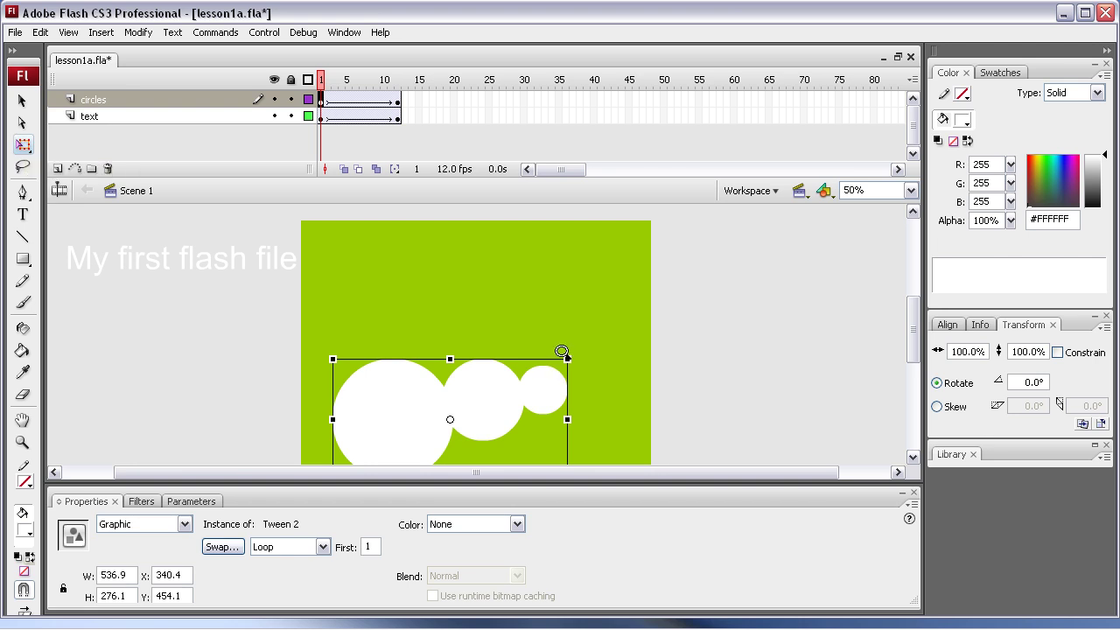
drag(562, 351, 732, 273)
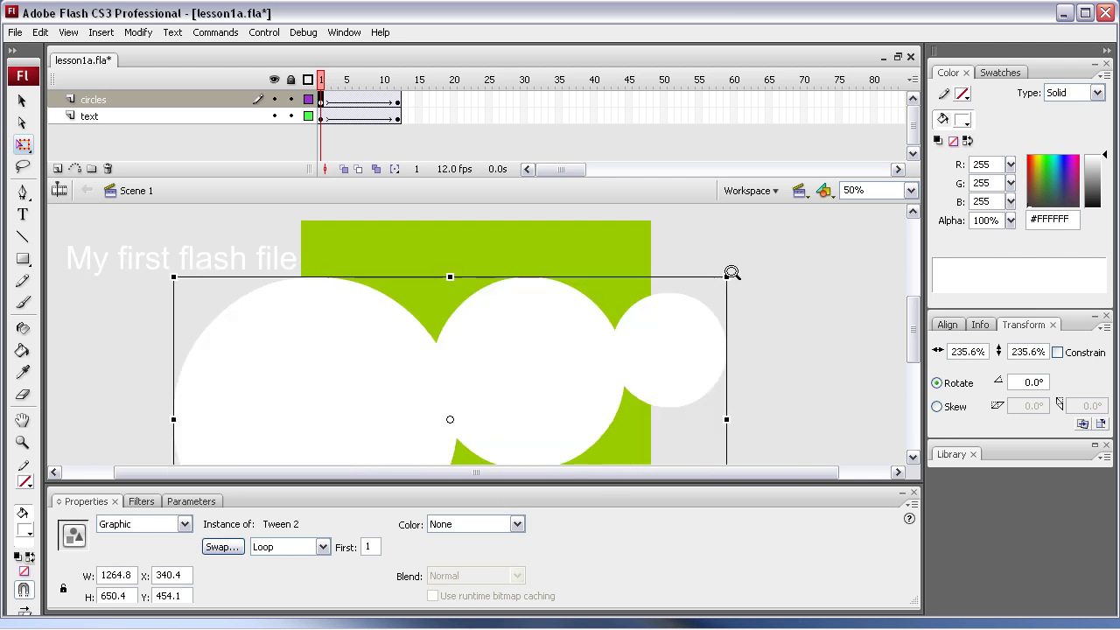
key(ctrl+minus)
key(ctrl+minus)
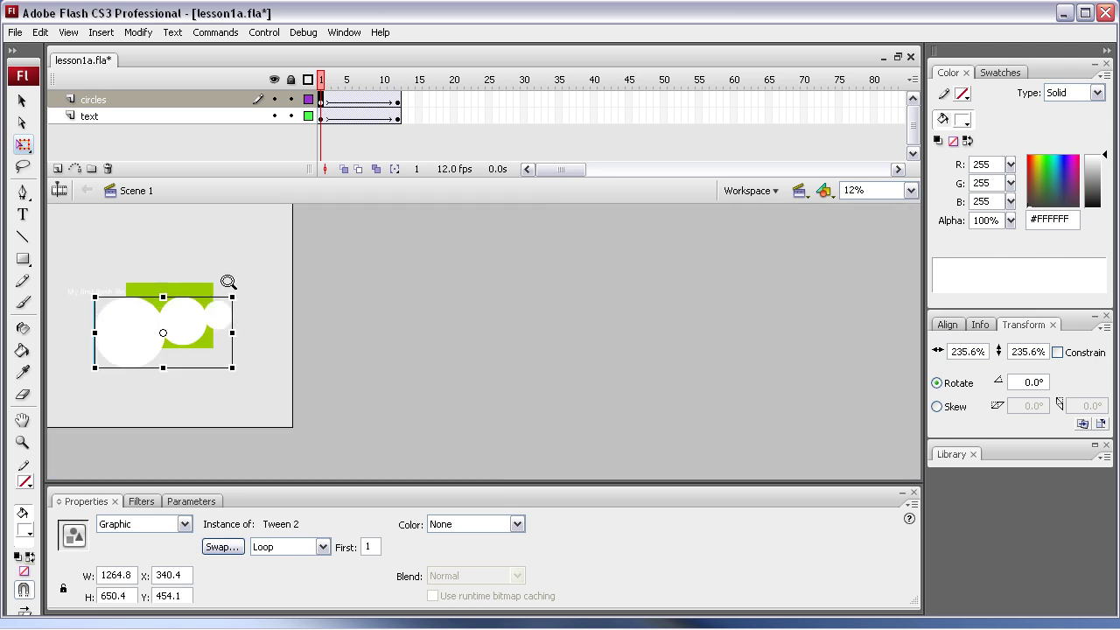
drag(228, 282, 218, 408)
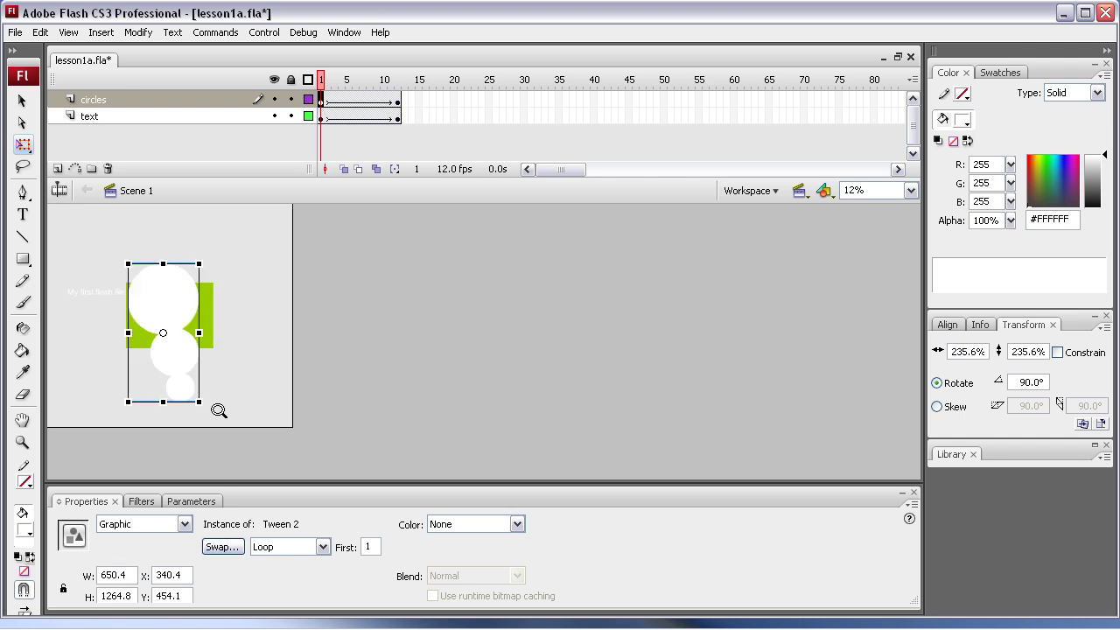
Play the circles tween from frame 1 three times, ending back on frame 1.
click(315, 97)
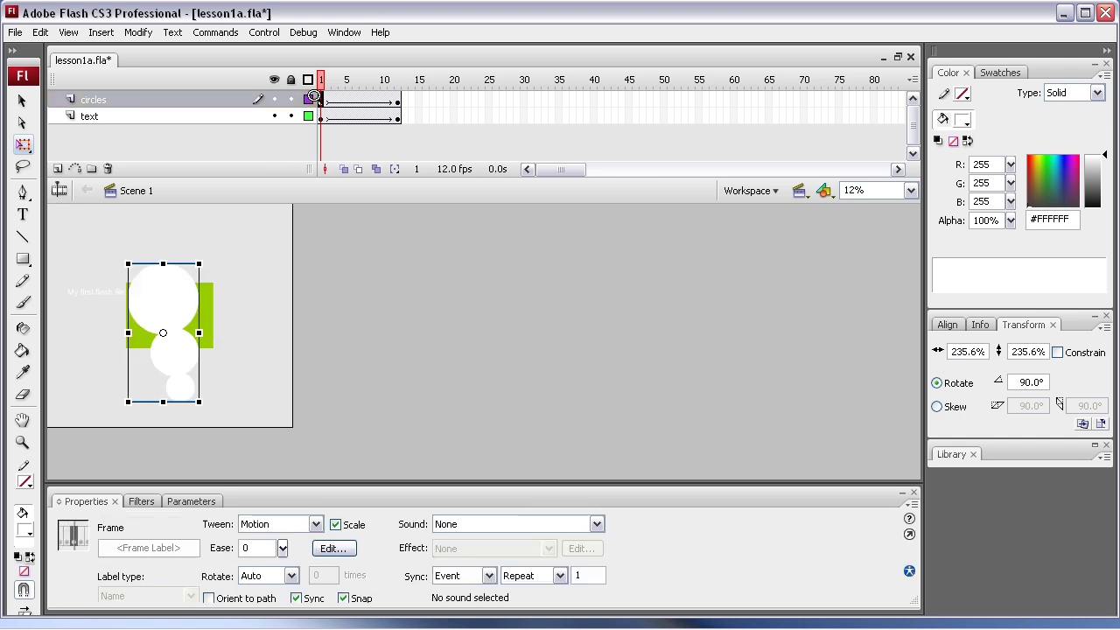
key(Return)
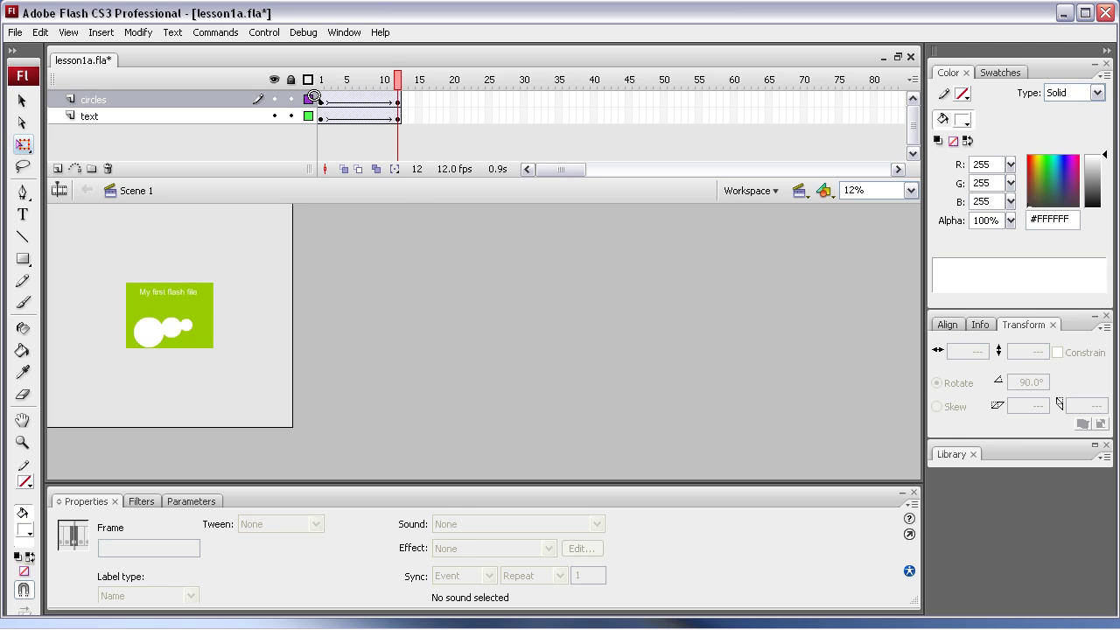
click(313, 97)
key(Return)
click(313, 96)
key(Return)
click(313, 96)
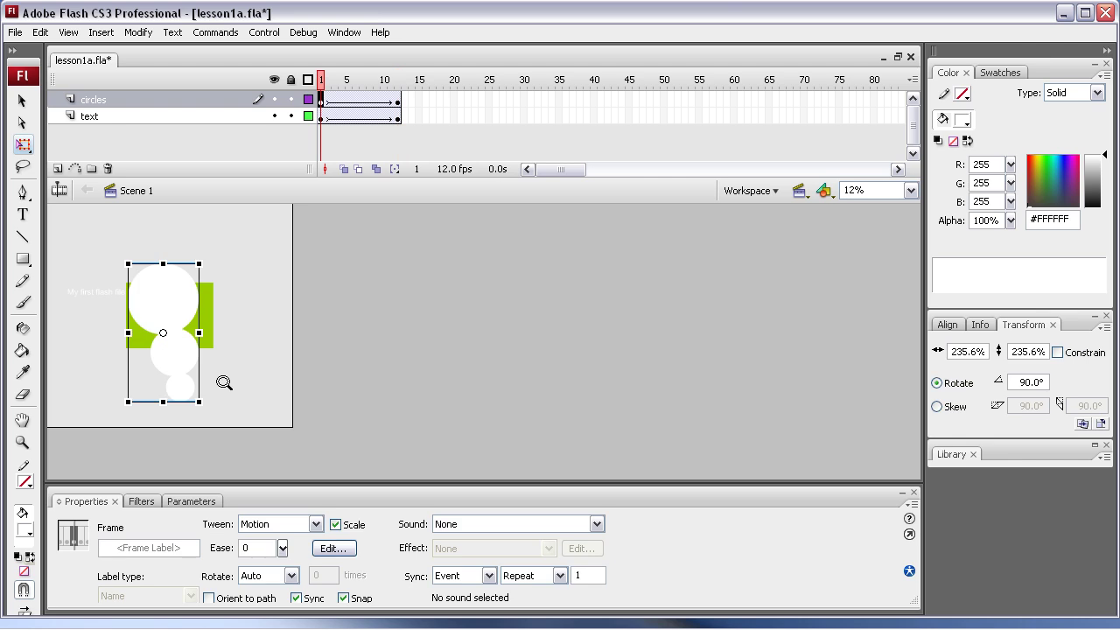
Give the frame-1 circles instance an Alpha color effect of 0%.
click(160, 306)
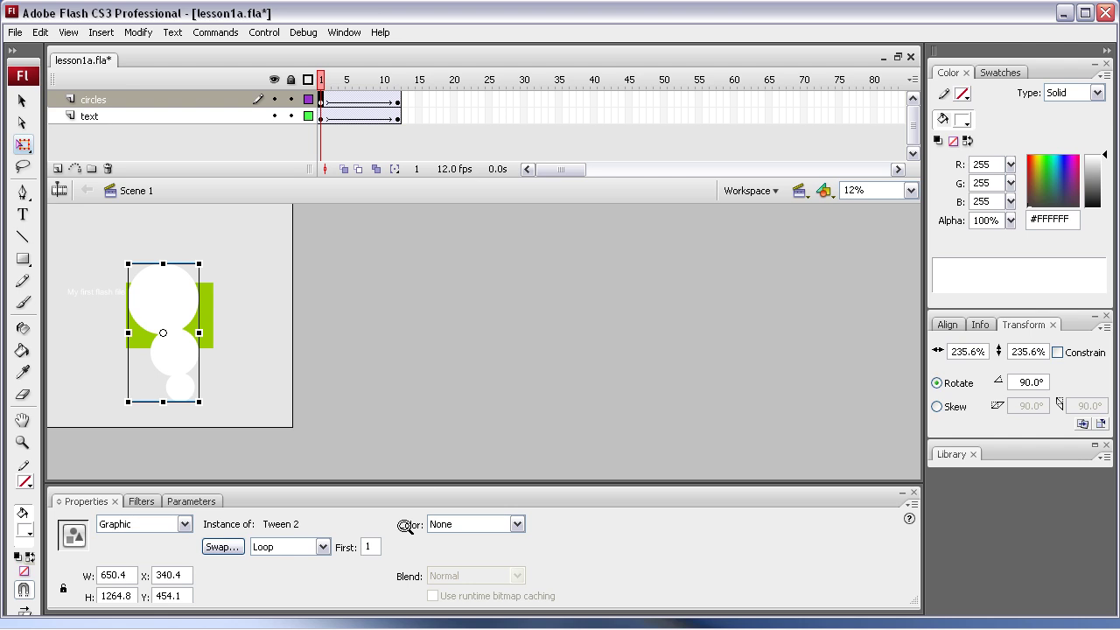
click(514, 522)
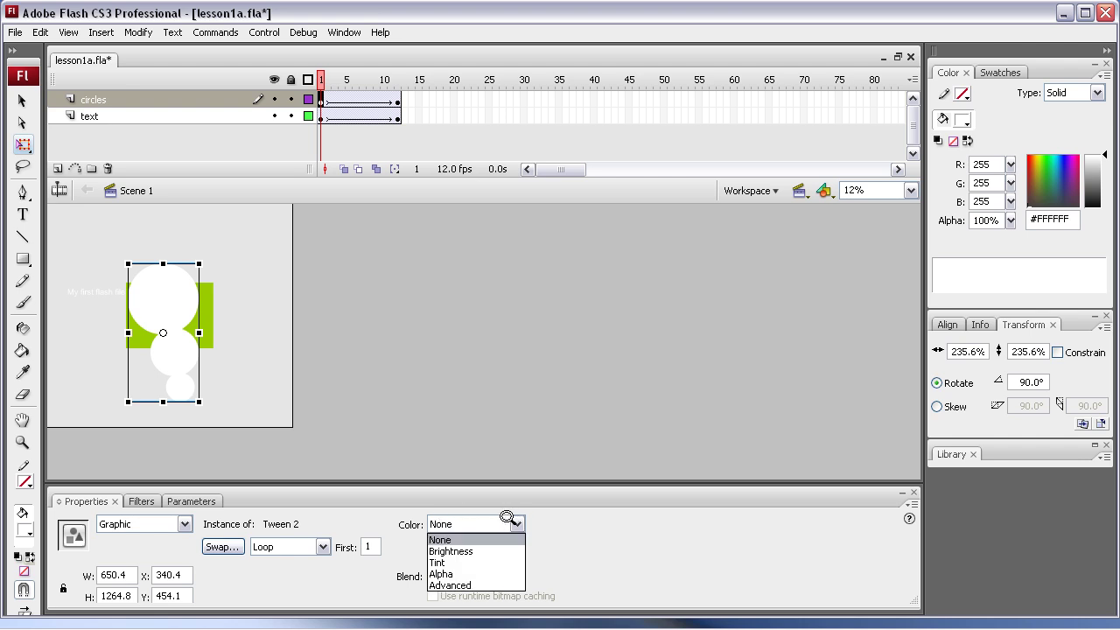
click(440, 574)
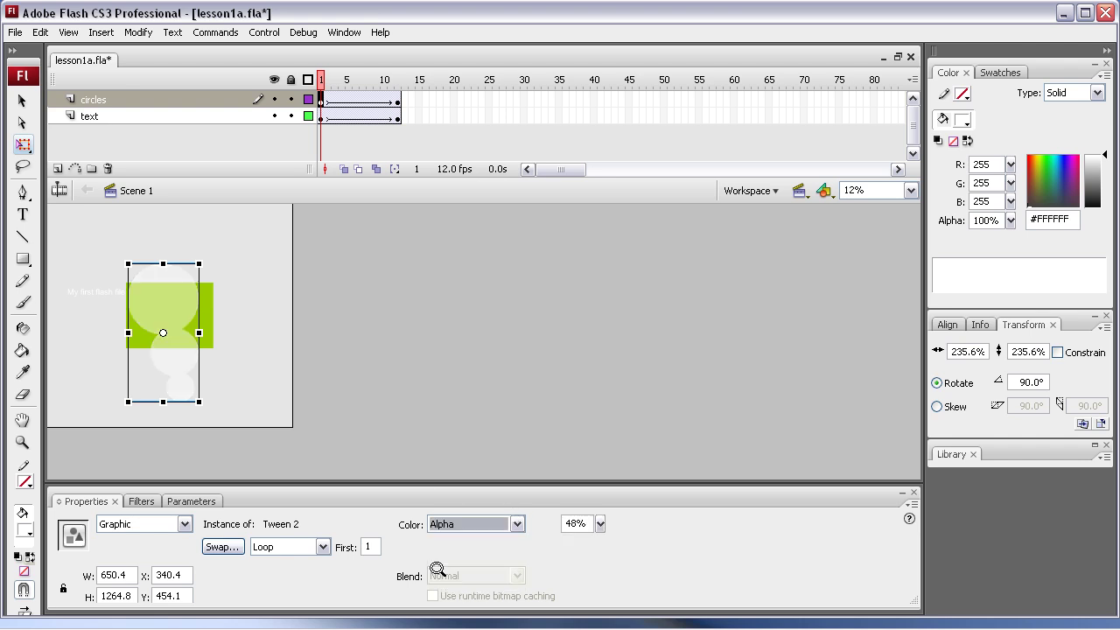
drag(597, 522, 590, 570)
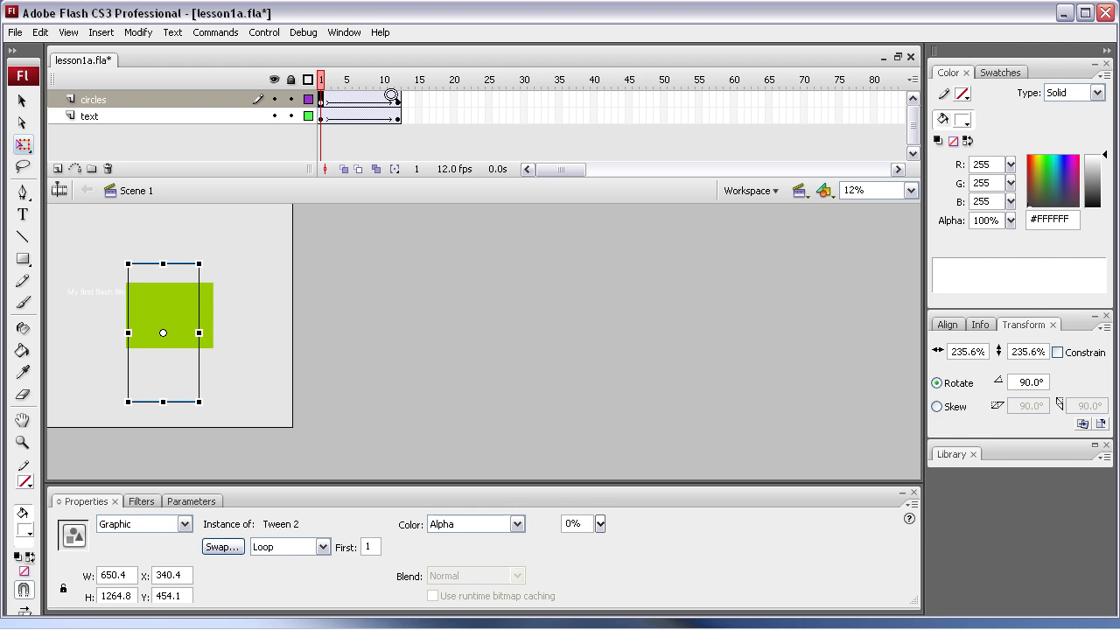
click(319, 99)
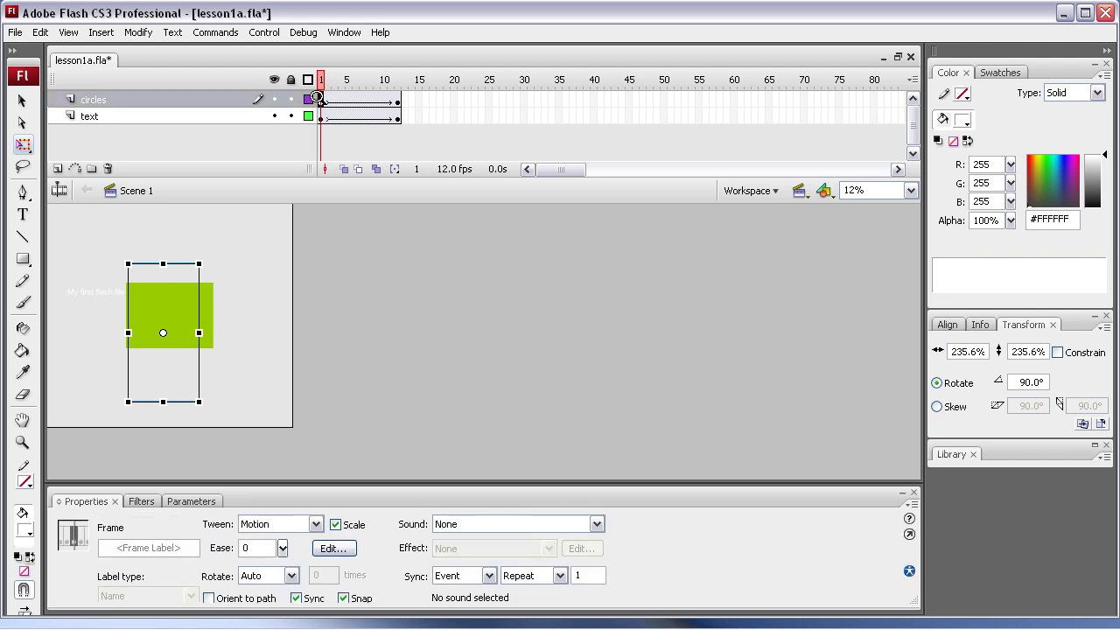
click(223, 300)
Zoom to 50% and play the finished animation from frame 1 three times.
click(223, 300)
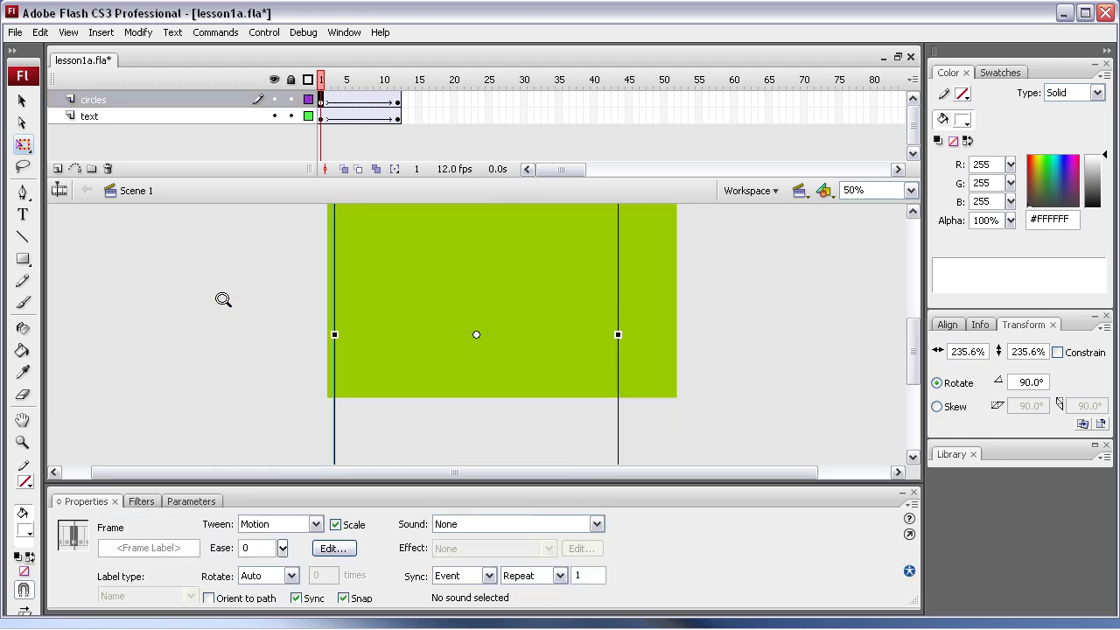
drag(908, 350, 908, 328)
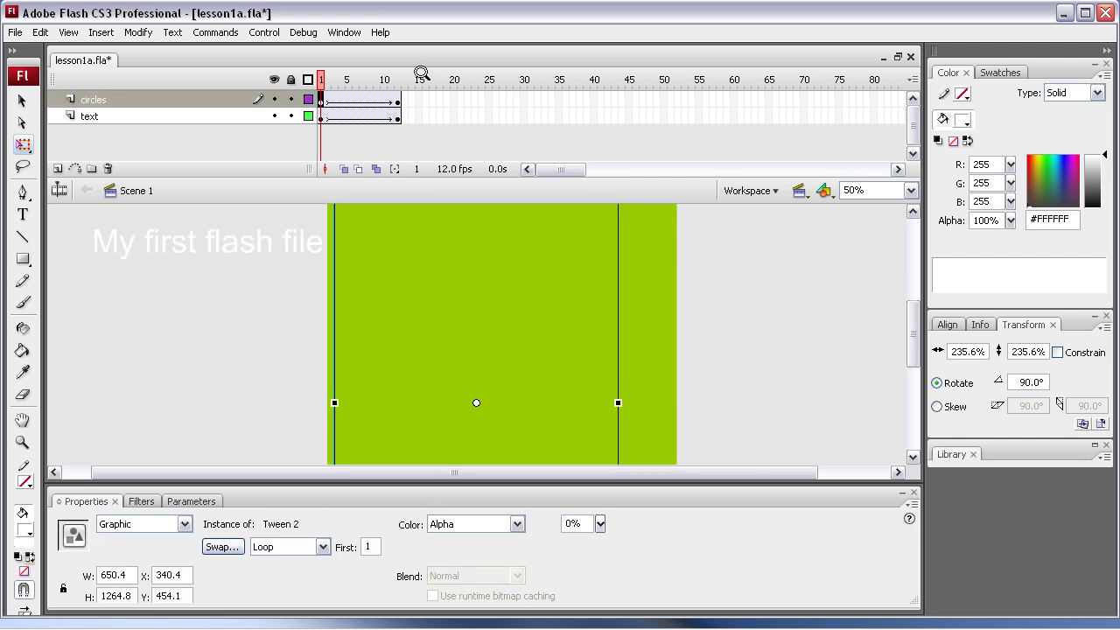
key(Return)
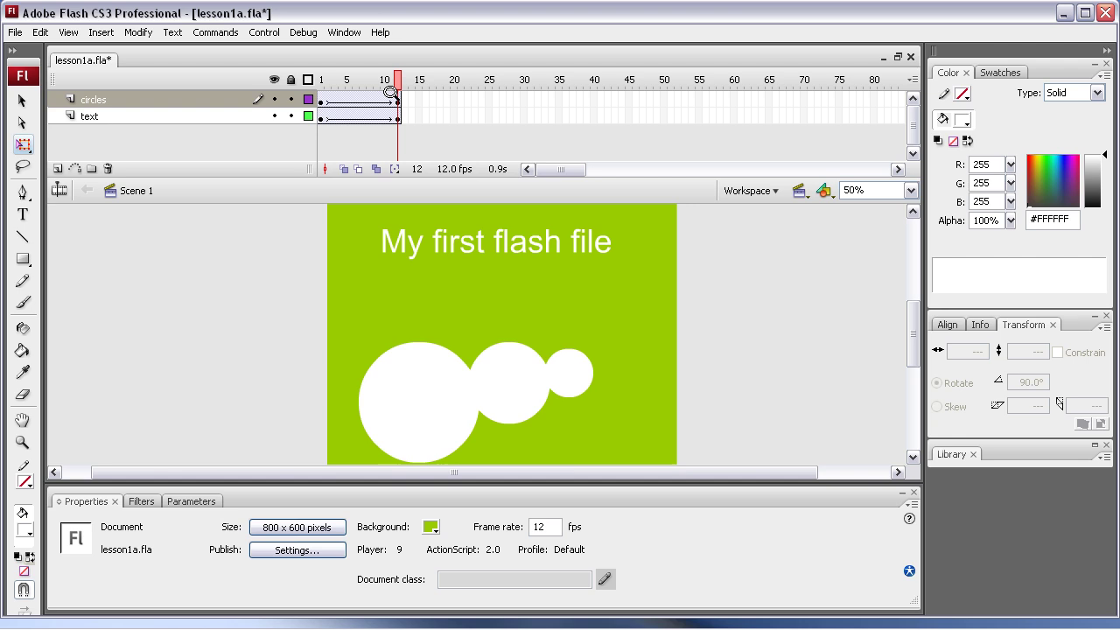
key(Return)
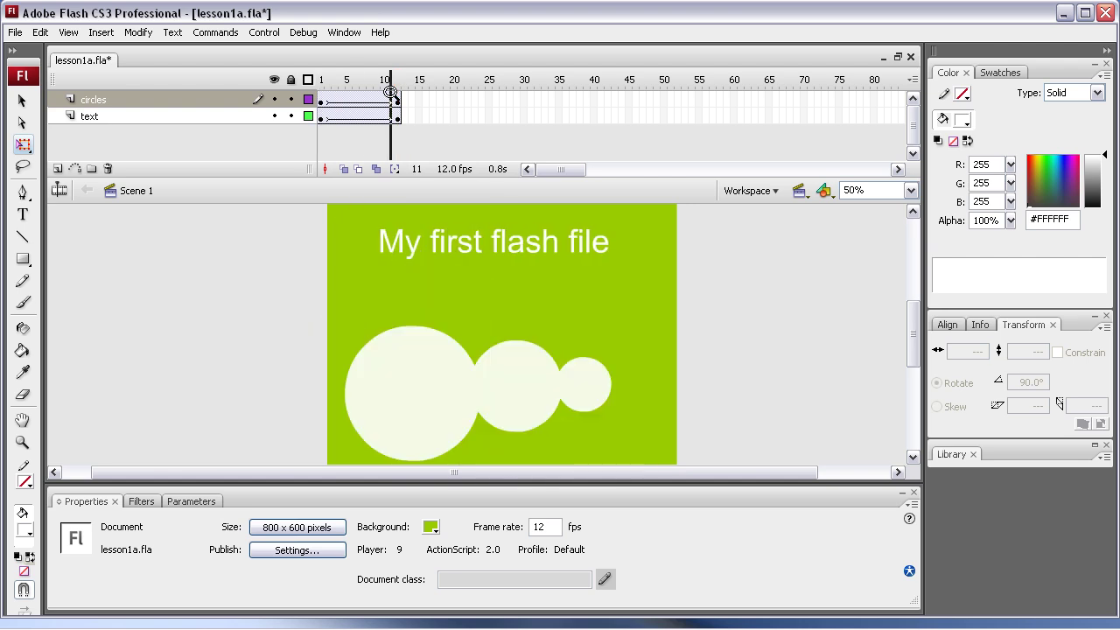
key(Return)
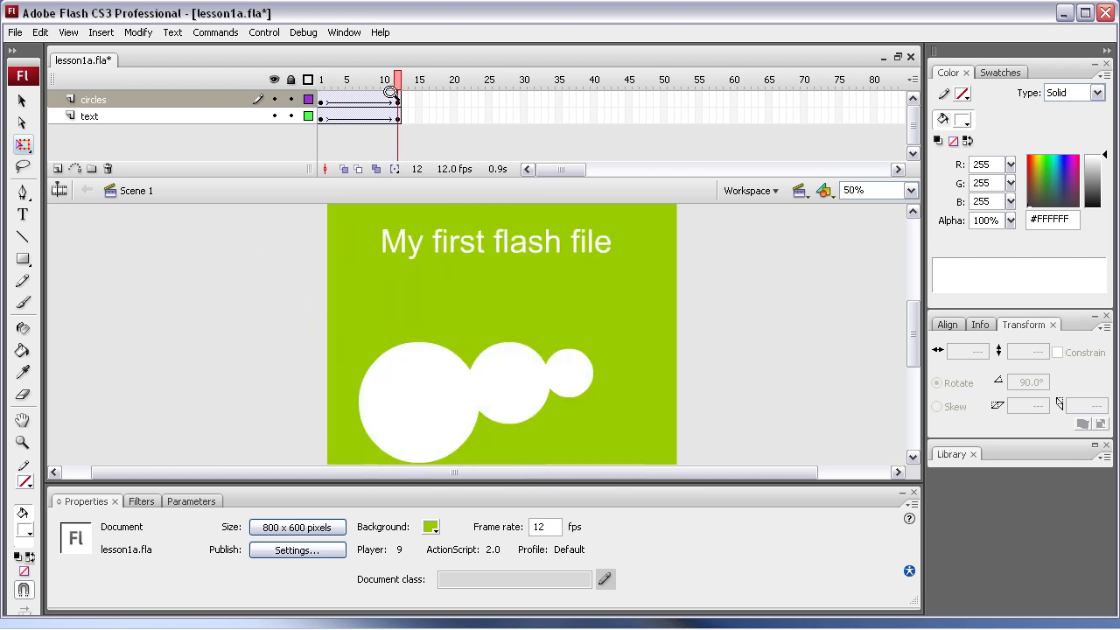
Export the animation to the Desktop as lesson1b.swf with default Flash Player settings, then save lesson1a.fla.
click(13, 32)
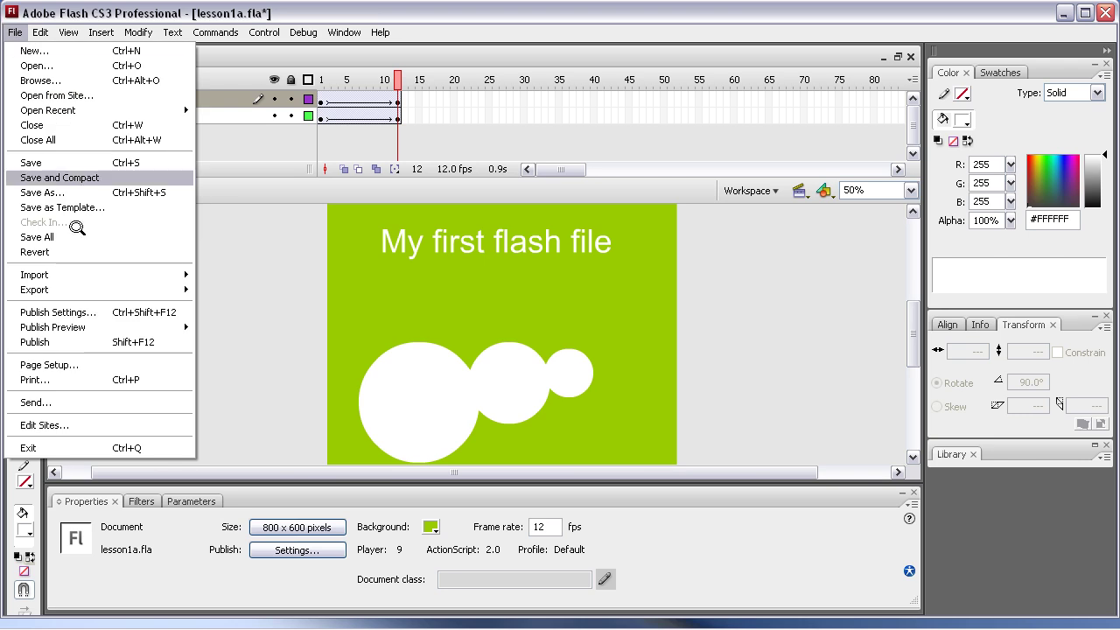
mouse_move(140, 290)
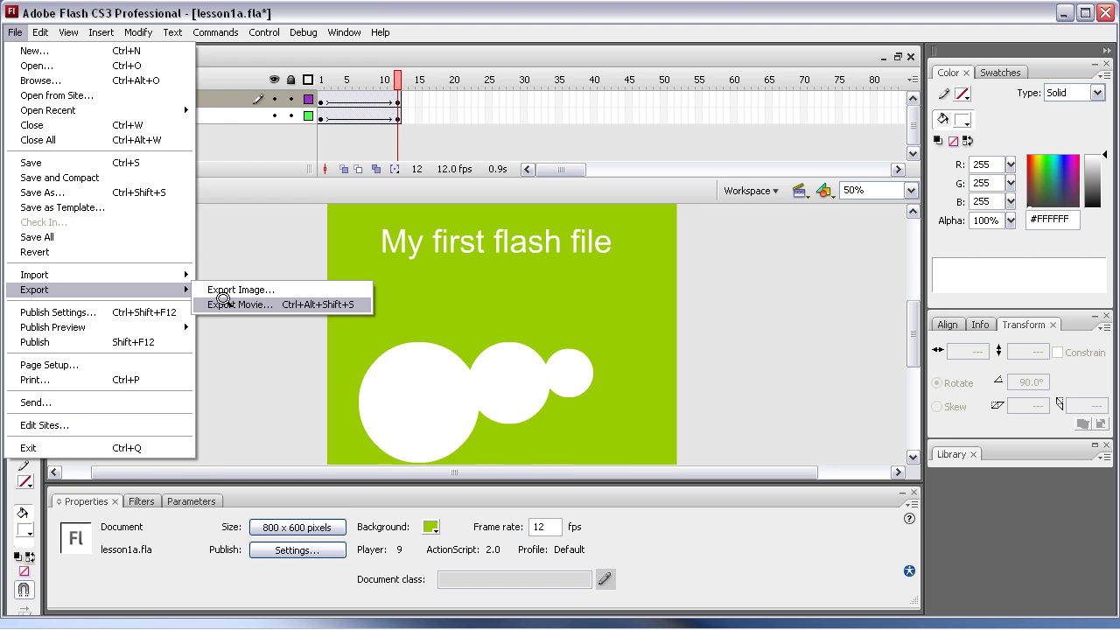
click(224, 303)
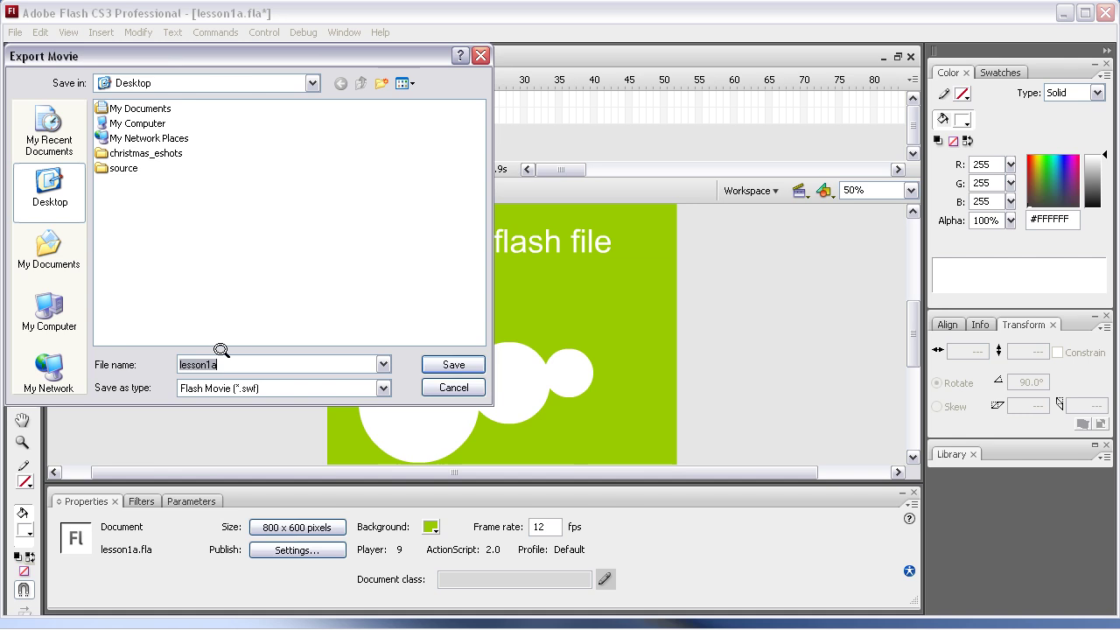
click(213, 361)
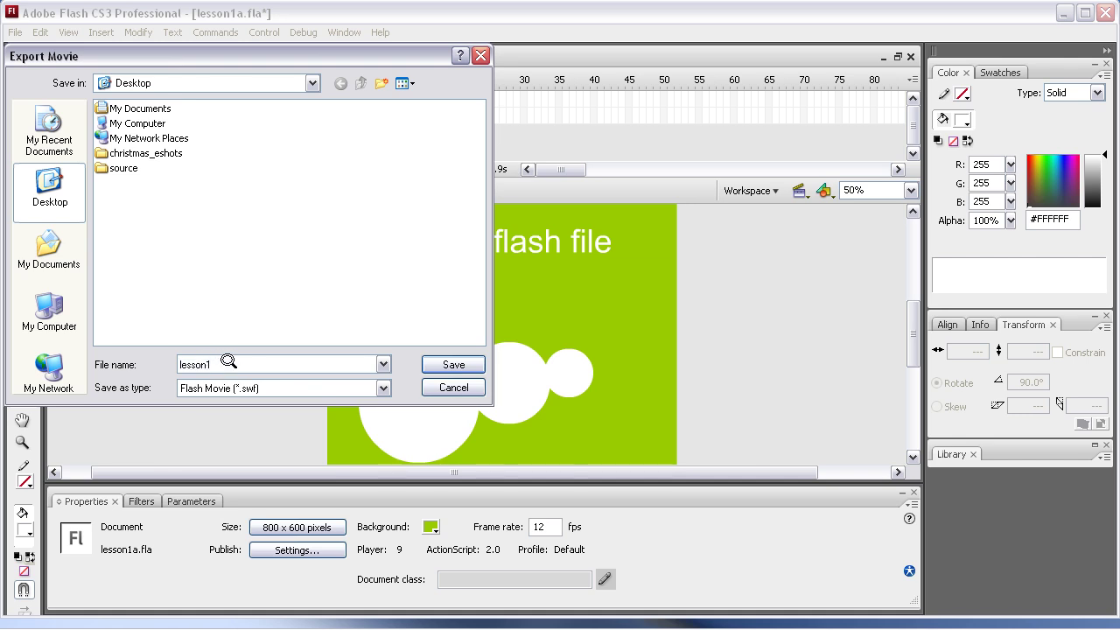
text(b)
click(440, 359)
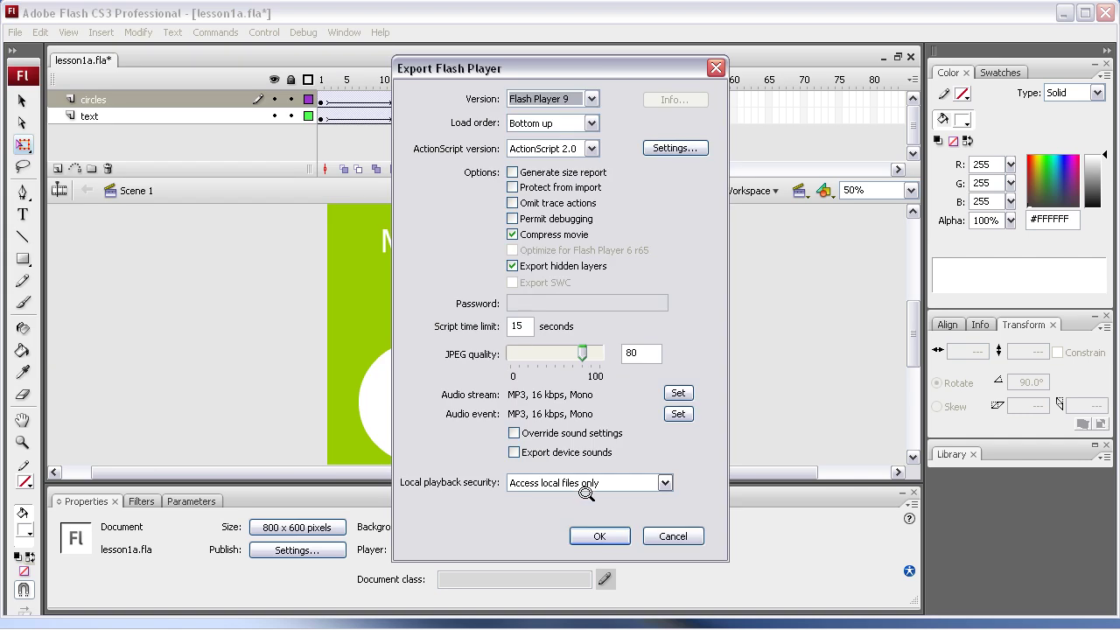
click(585, 535)
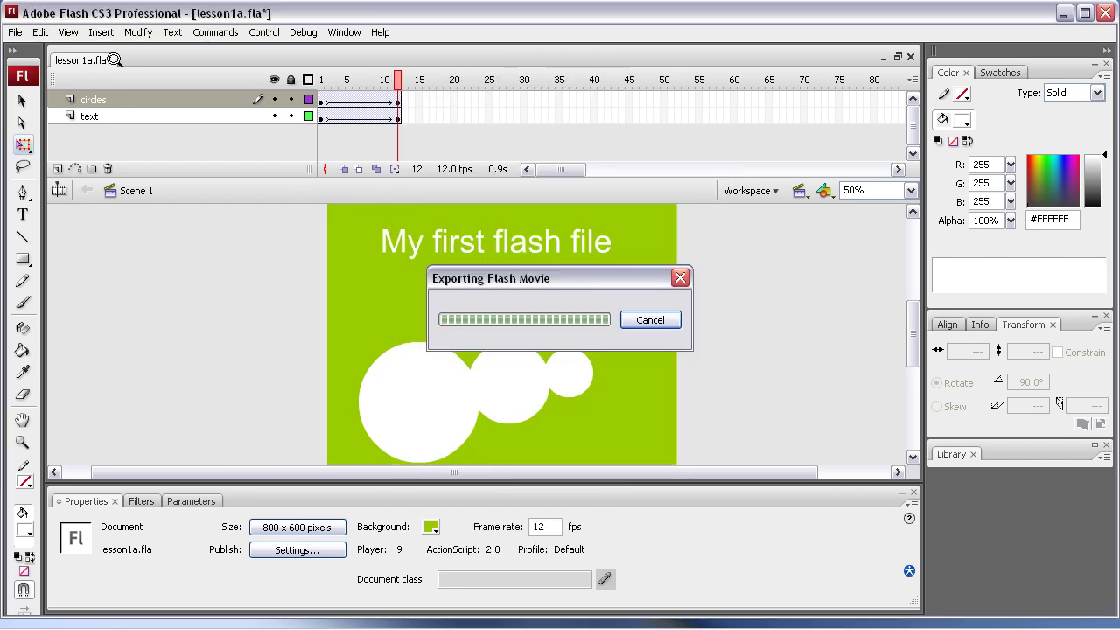
click(15, 32)
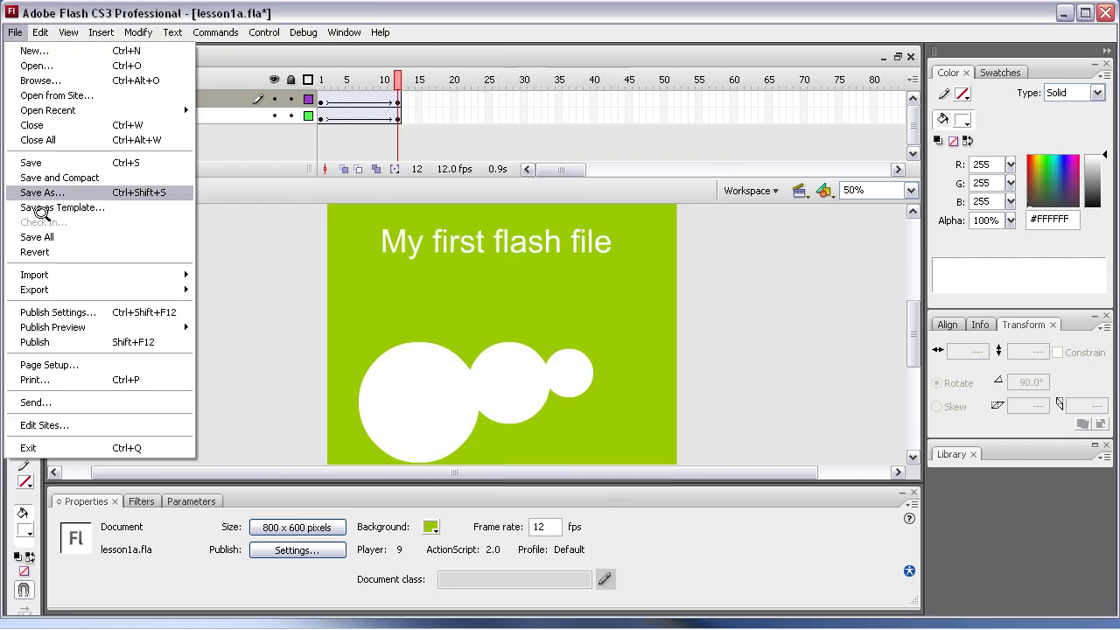
click(34, 163)
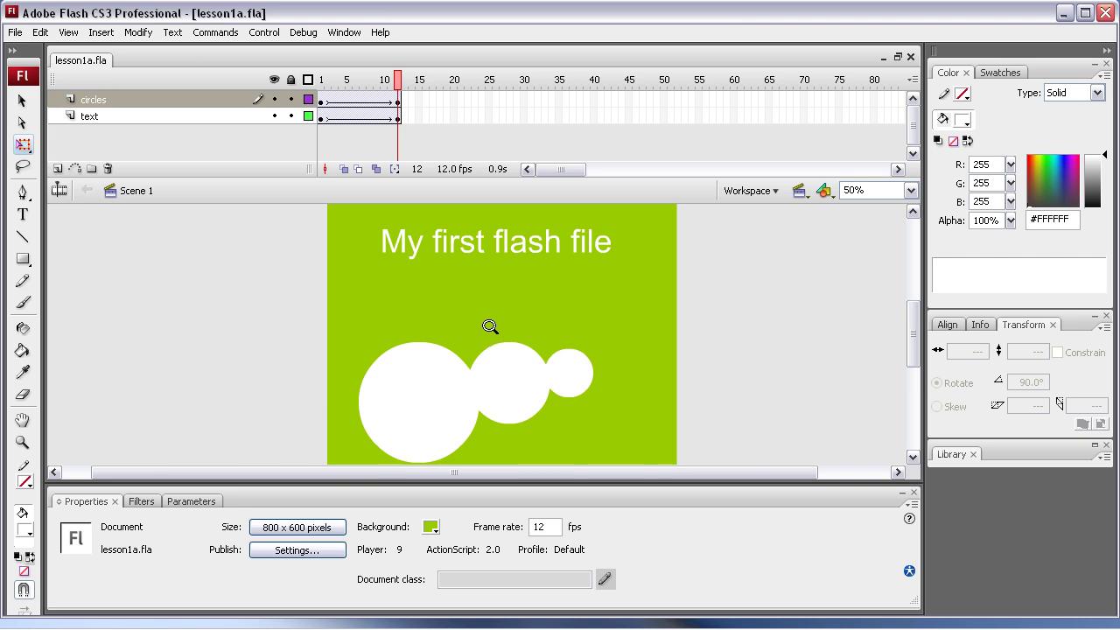
Minimize Flash, open lesson1b.swf from the Desktop, and bring the Flash Player window fully into view.
click(1062, 12)
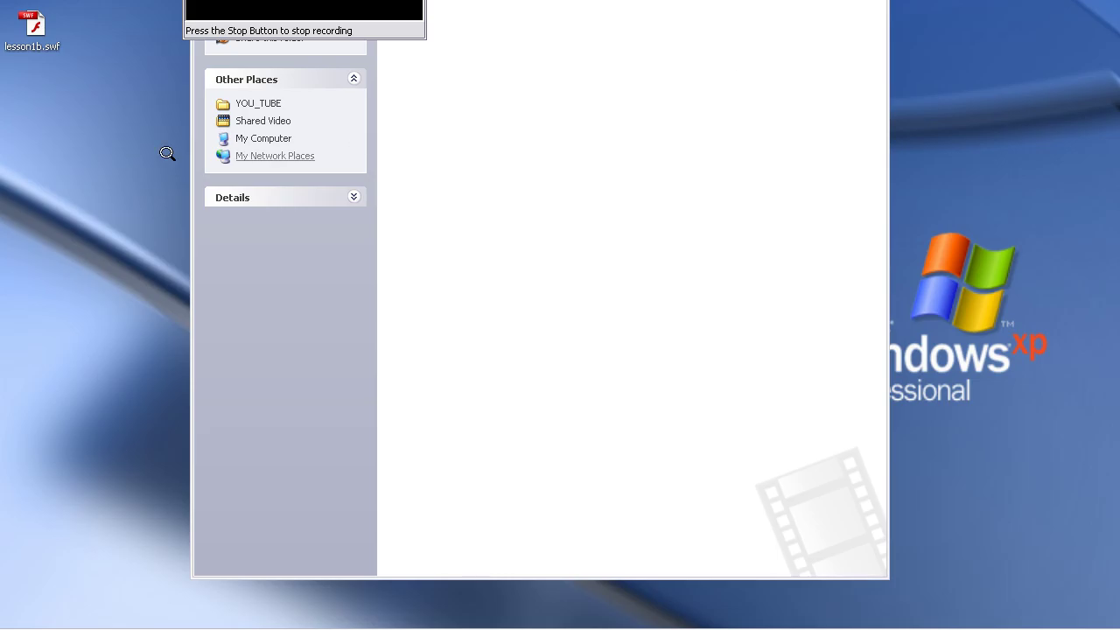
click(31, 19)
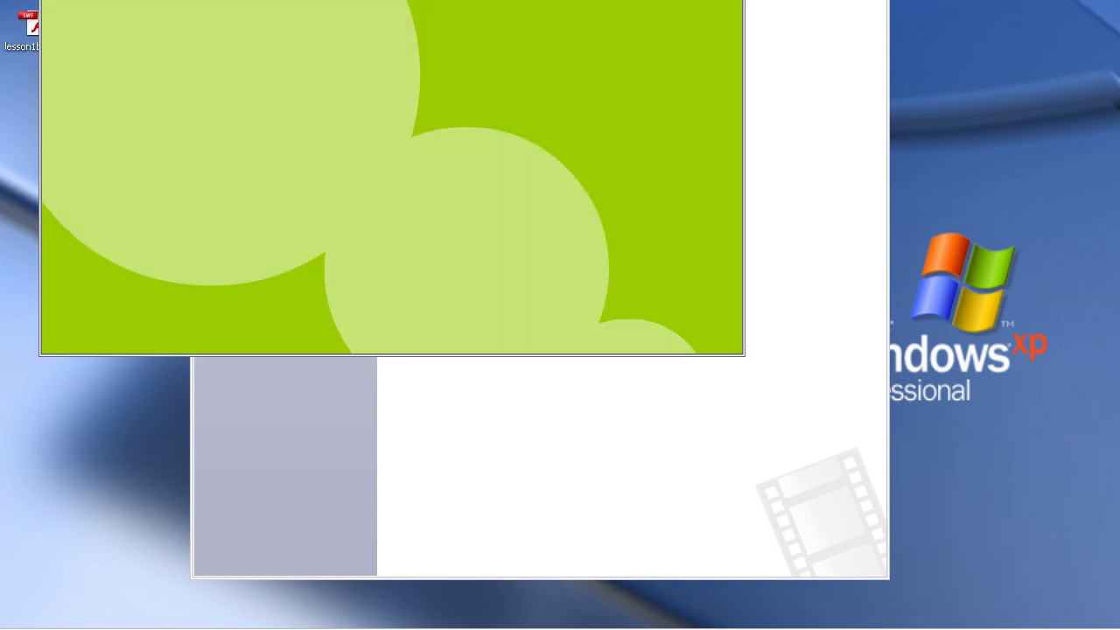
drag(421, 0, 560, 80)
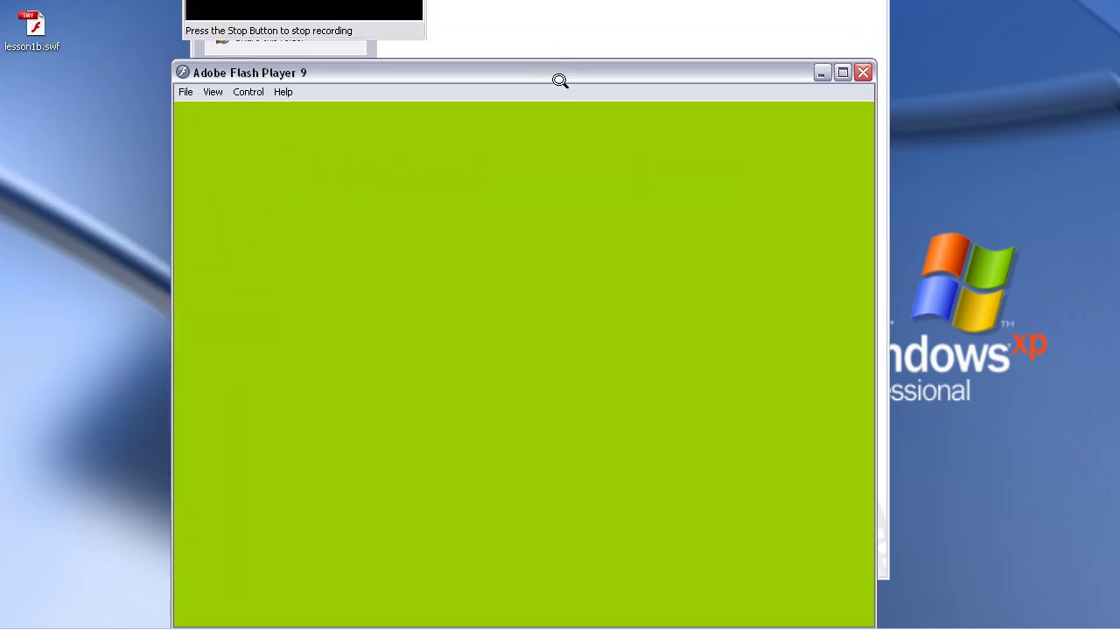